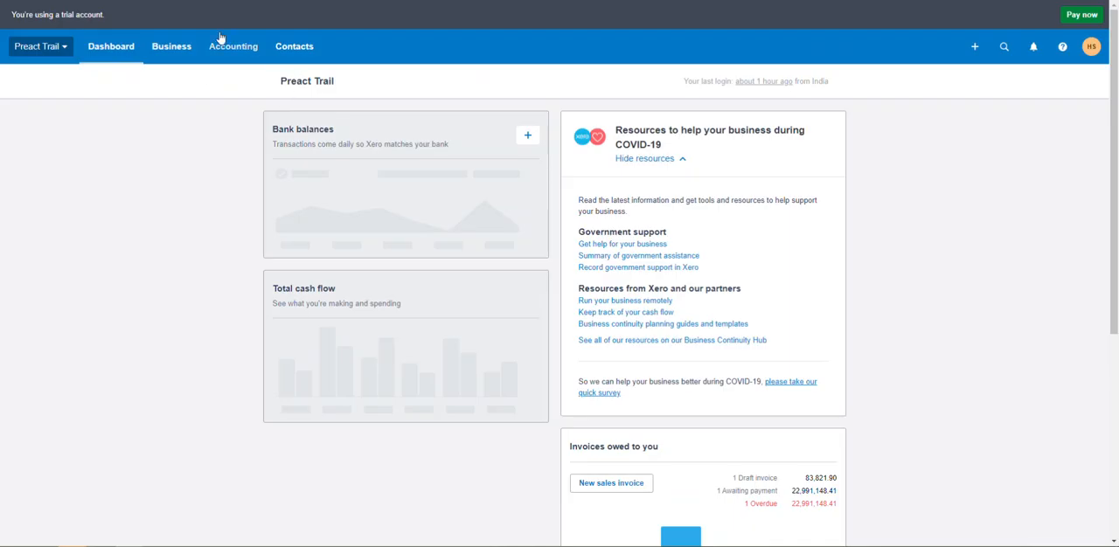
Open the list of all contacts in Xero
click(295, 50)
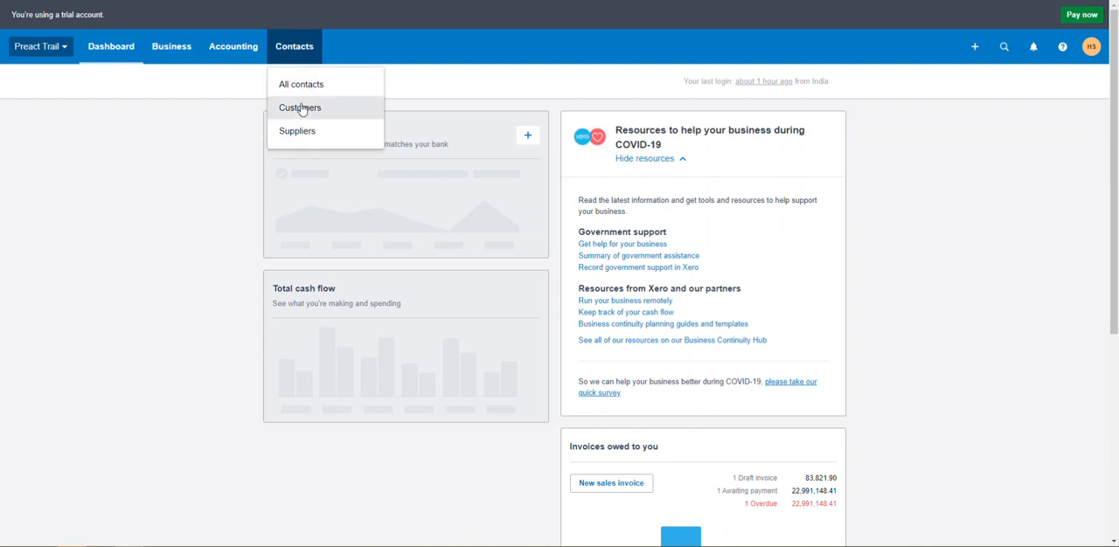
click(303, 86)
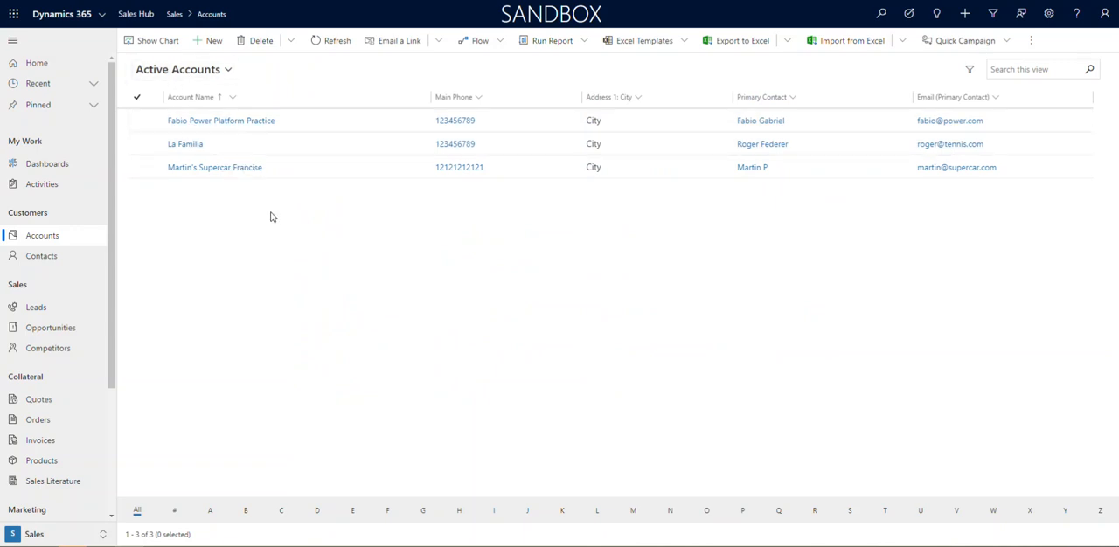
Switch to Dynamics 365 and start a new account named Elite Consulting Services
click(209, 49)
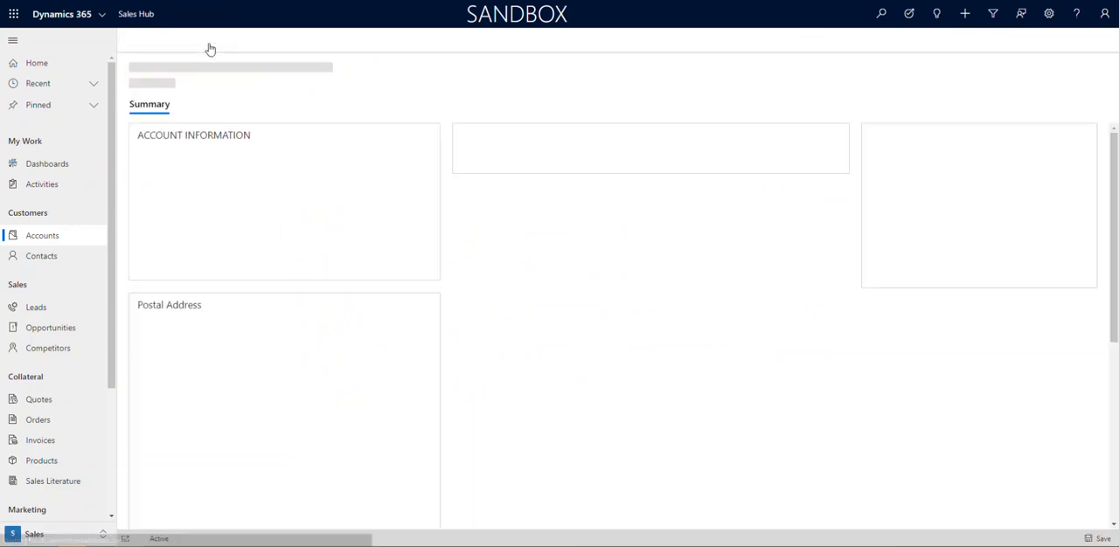
click(260, 161)
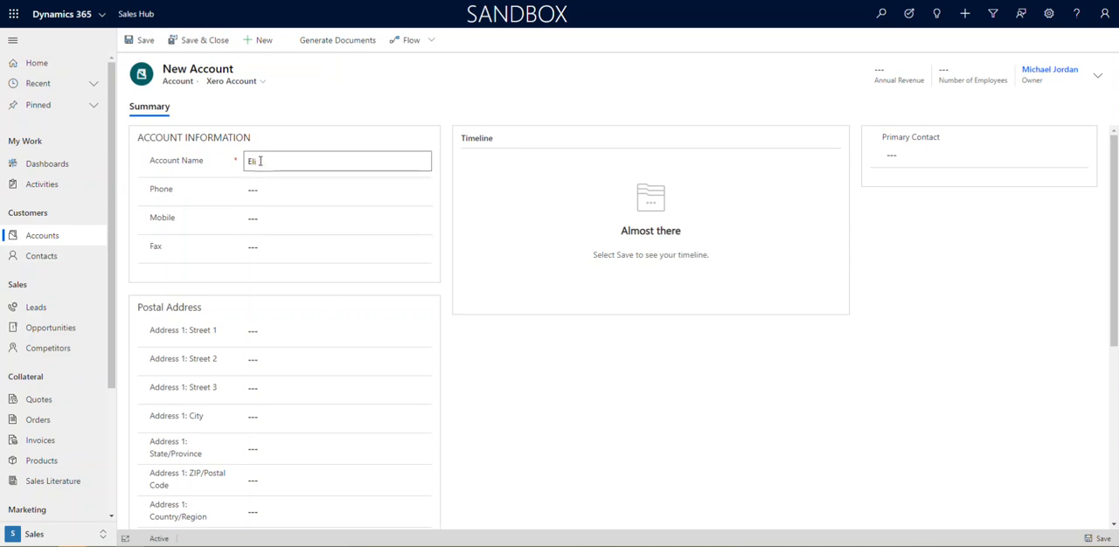
text(Elite Consulta)
key(BackSpace)
text(ing services)
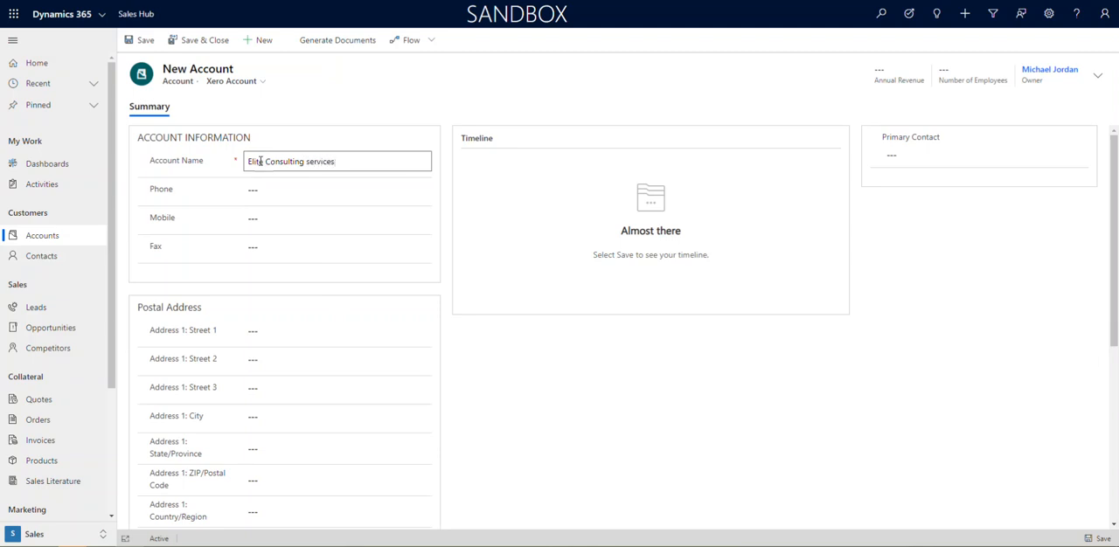
click(309, 161)
key(BackSpace)
text(S)
Fill in the account's postal address and street address with the saved company address suggestion
click(314, 330)
click(292, 356)
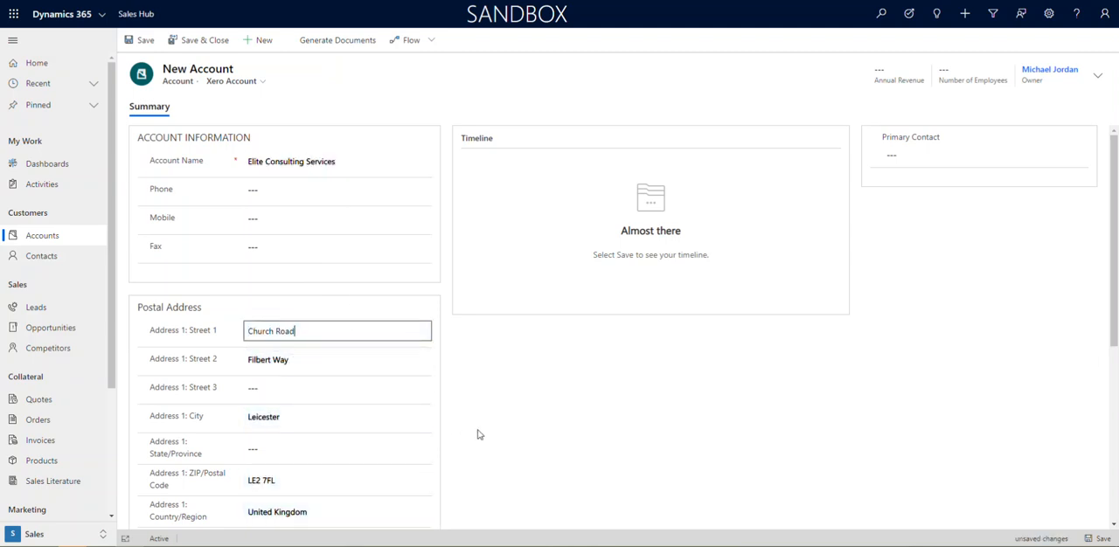
scroll(289, 367, down, 1)
scroll(288, 414, down, 3)
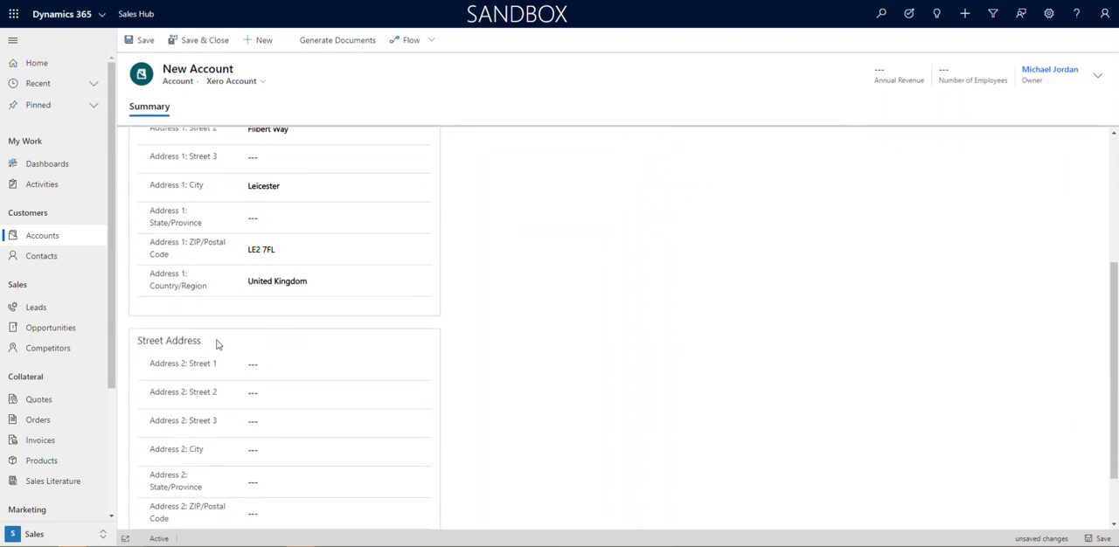
scroll(201, 306, up, 2)
scroll(346, 472, down, 2)
scroll(345, 475, down, 1)
click(272, 305)
click(269, 337)
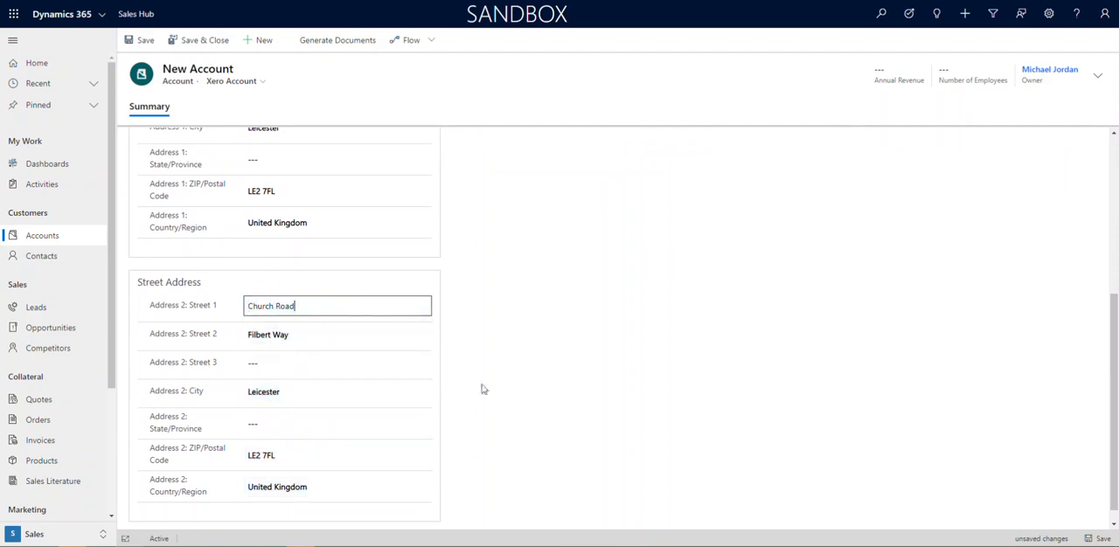
Enter the account's phone, mobile and fax numbers, and save the new account
scroll(495, 392, up, 5)
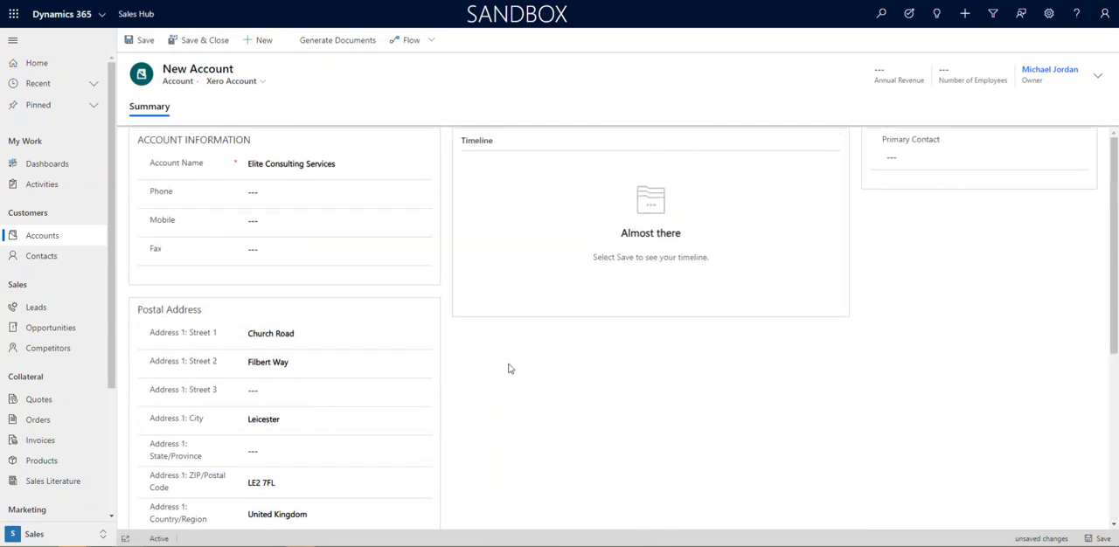
click(273, 193)
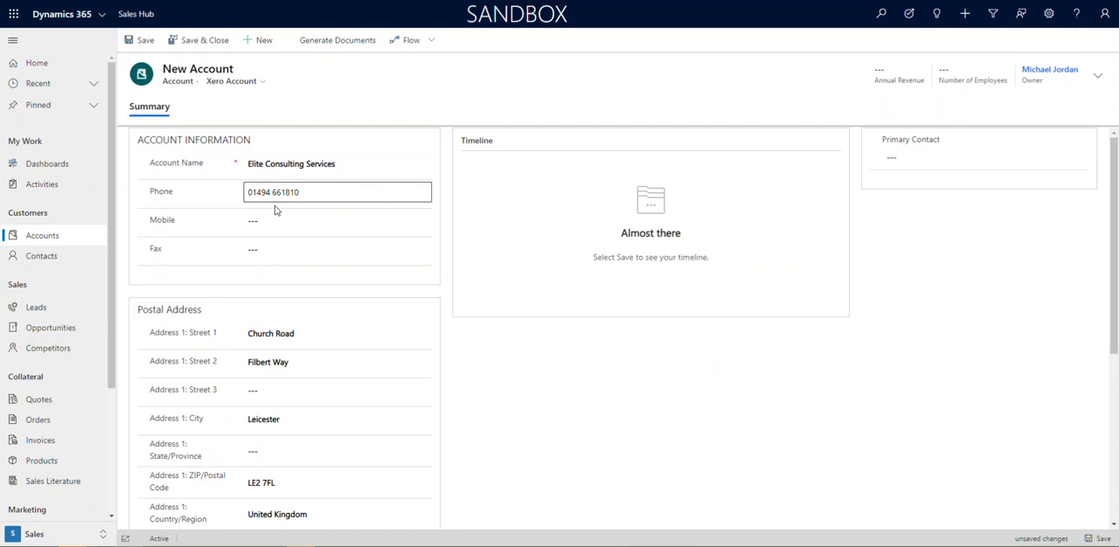
click(274, 223)
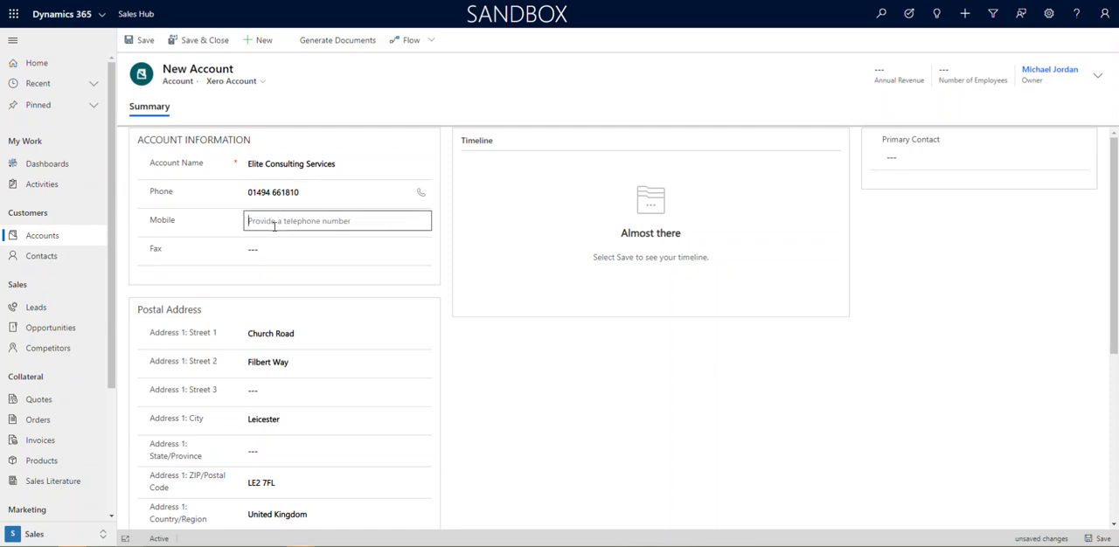
text(0)
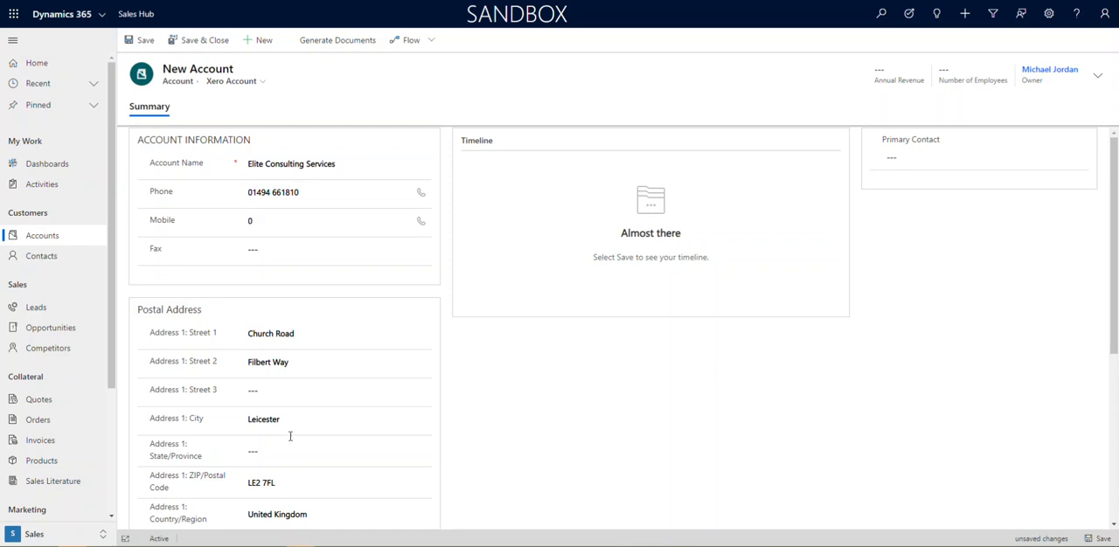
click(257, 219)
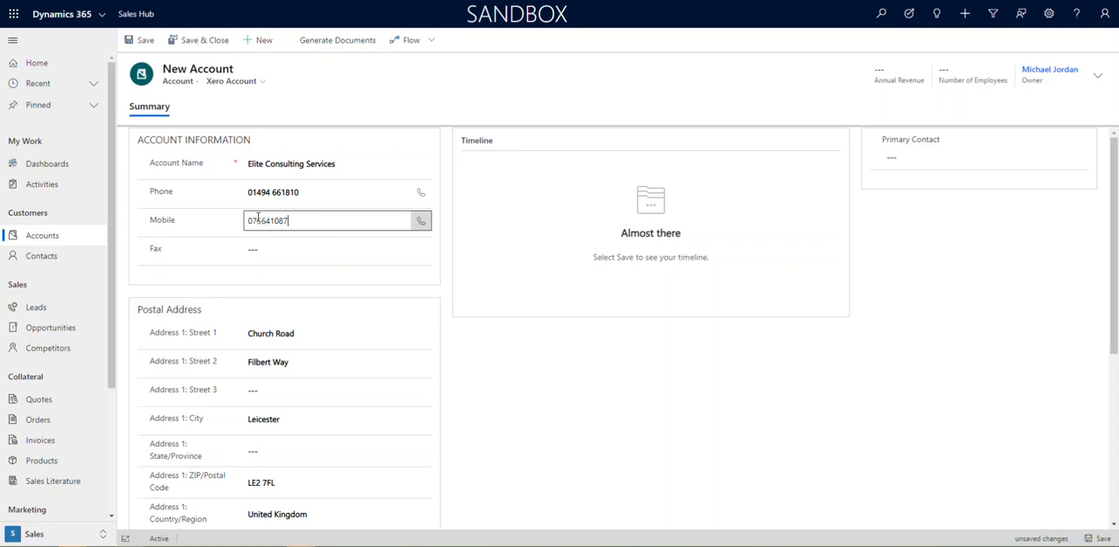
click(302, 252)
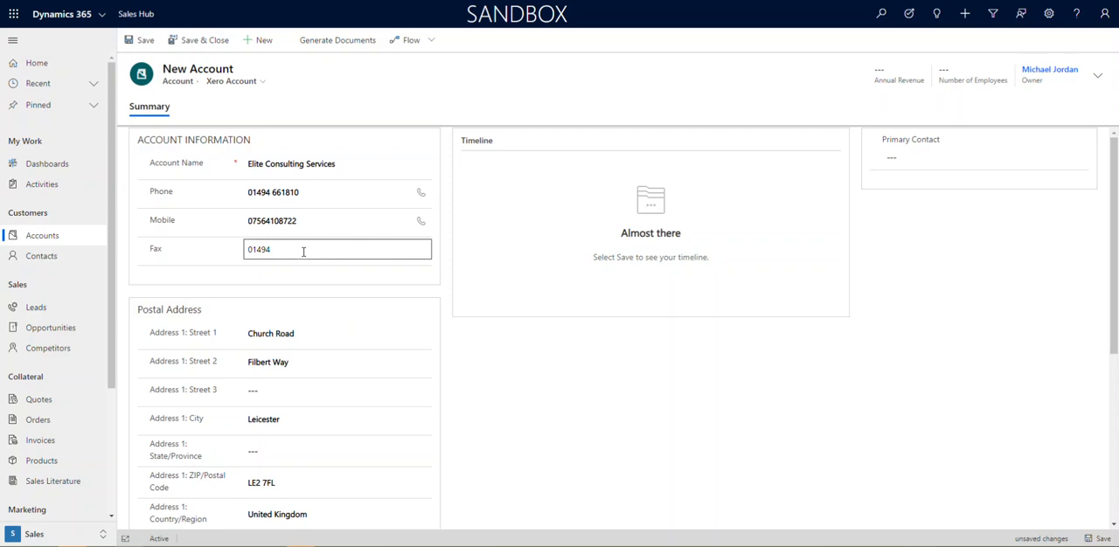
text(01494 555555)
click(1093, 541)
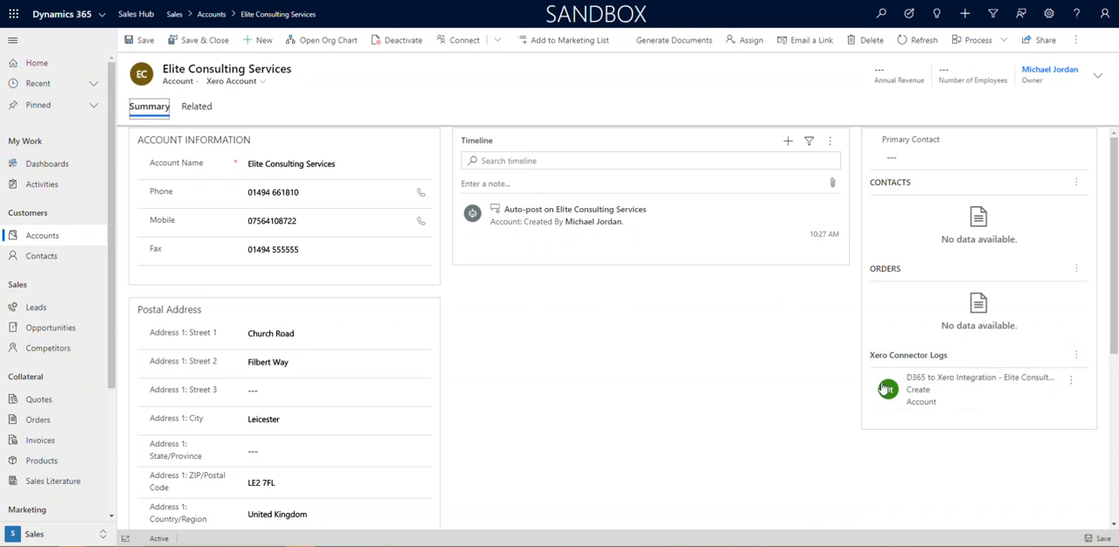
Review the account's Create entry under Xero Connector Logs, and open the Elite Consulting Services contact from Xero's reloaded contacts list
drag(1114, 333, 1112, 352)
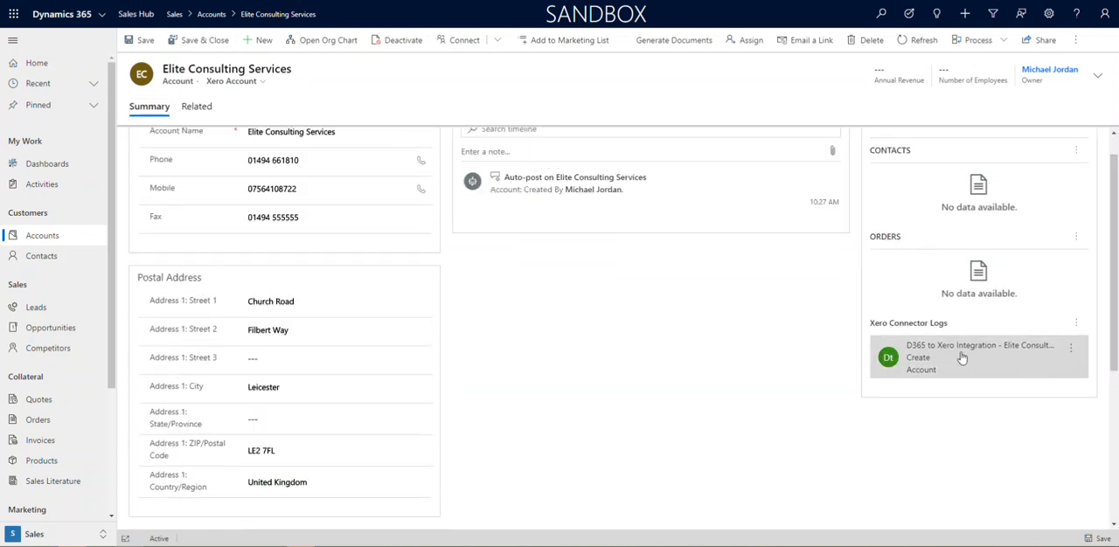
click(989, 368)
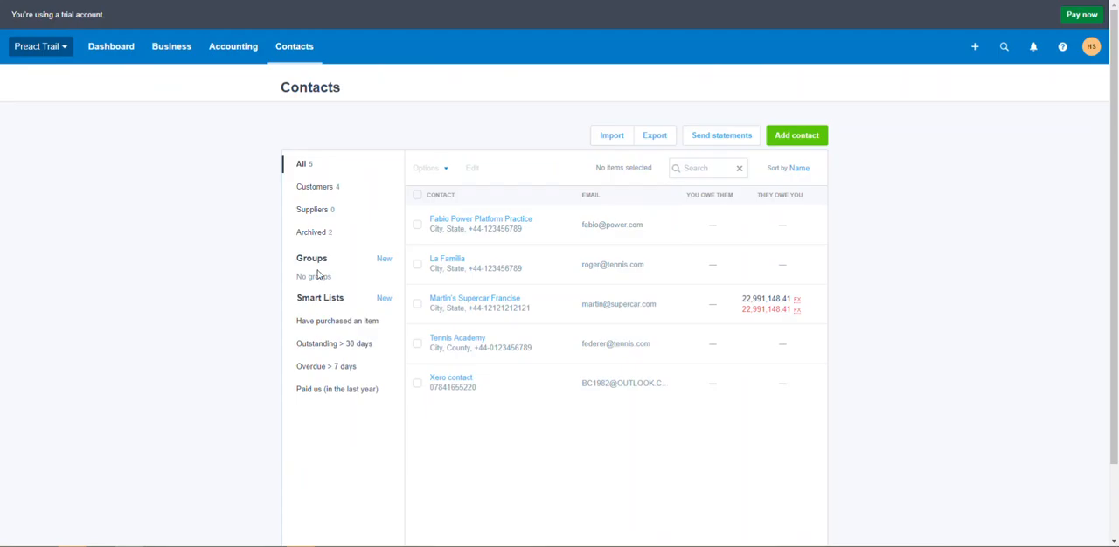
key(F5)
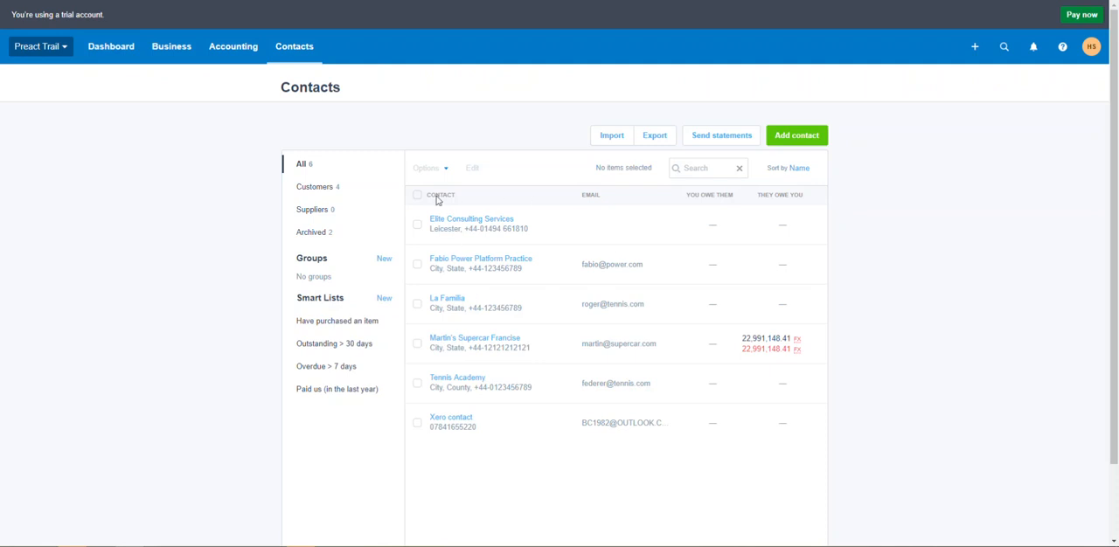
click(471, 224)
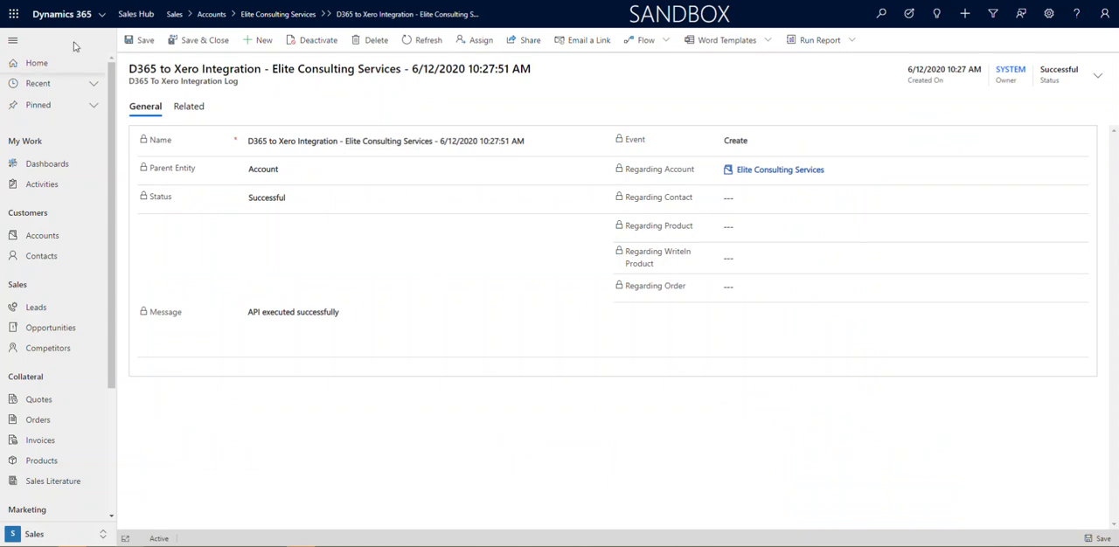
Rename the Dynamics 365 account as Elite Consulting Services (updated), save it, and reload the matching contact in Xero
key(alt+Left)
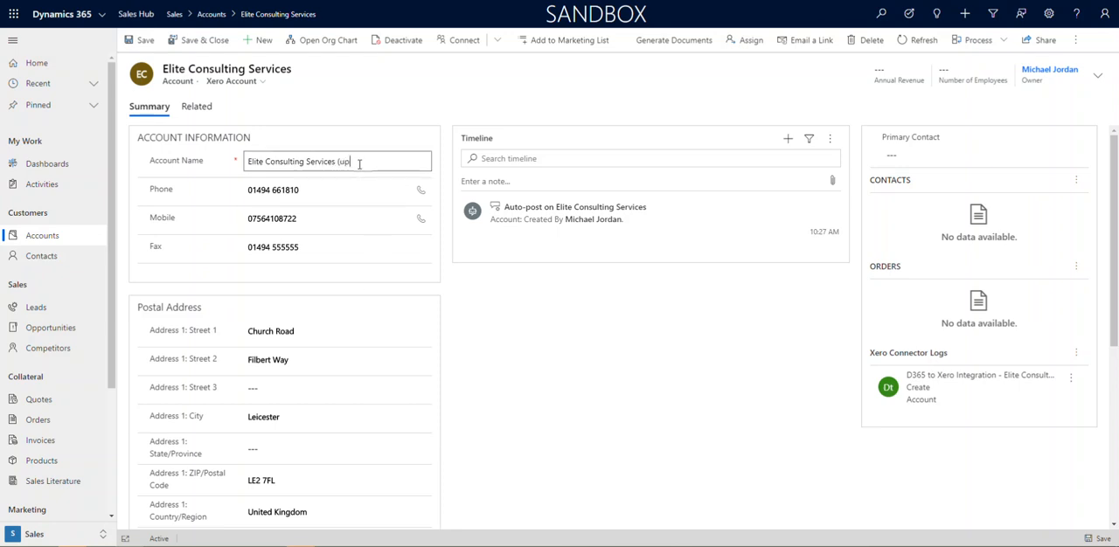
text(ed)
click(1096, 539)
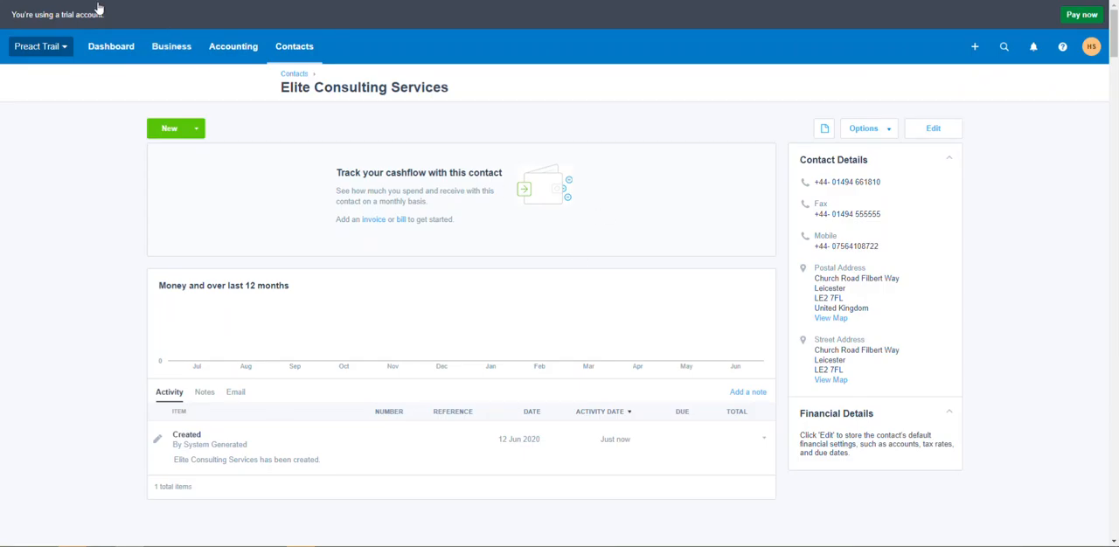
key(F5)
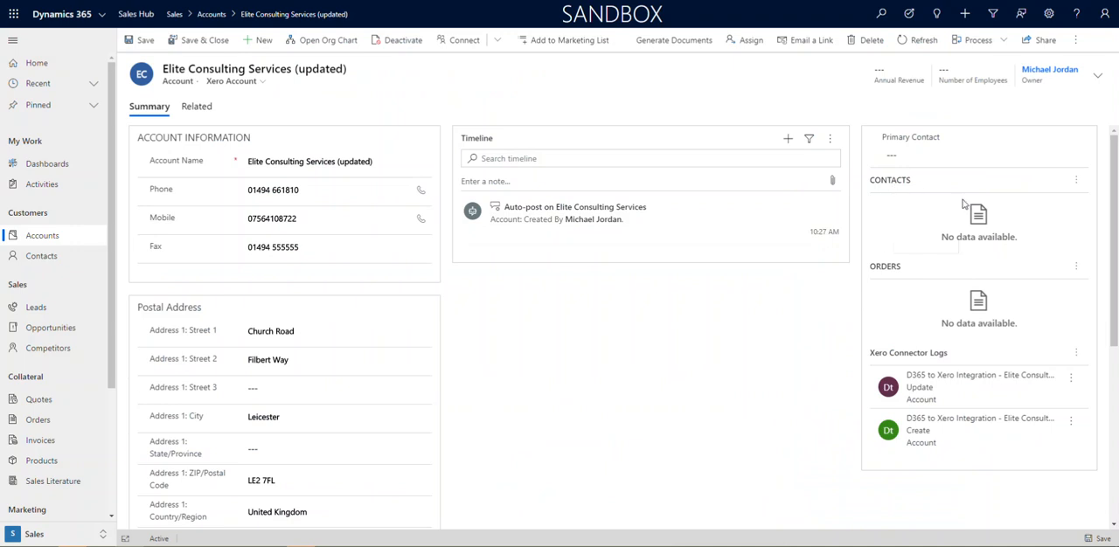
Add a new contact to the Dynamics 365 account with the person's first and last name, and save it
click(1074, 180)
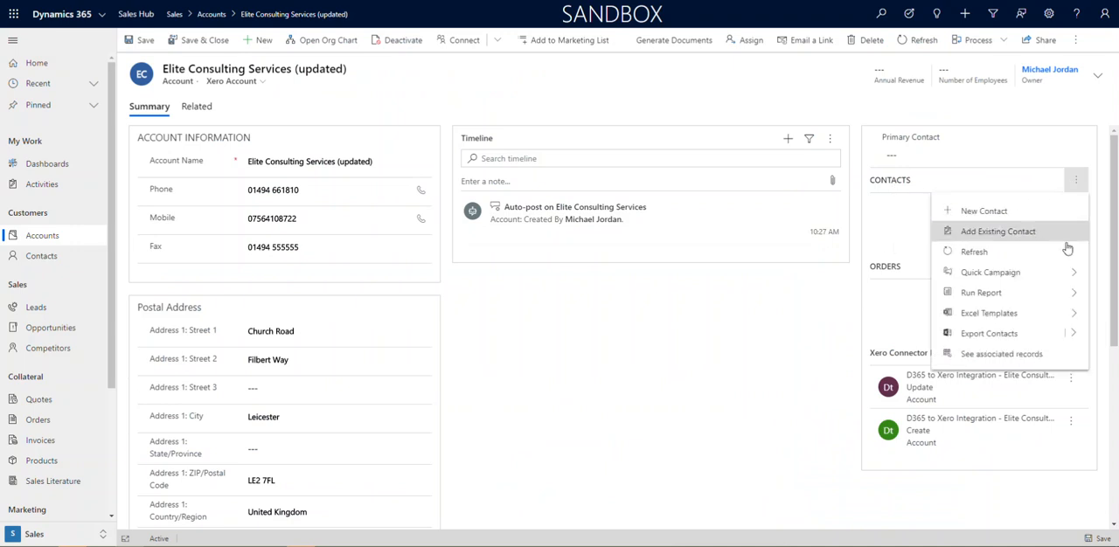
click(988, 216)
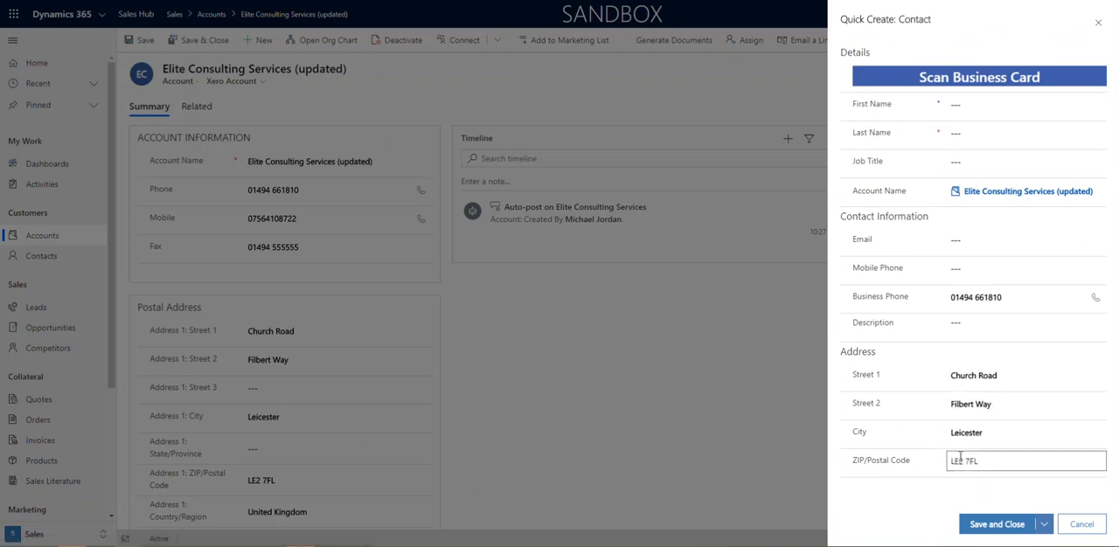
click(975, 103)
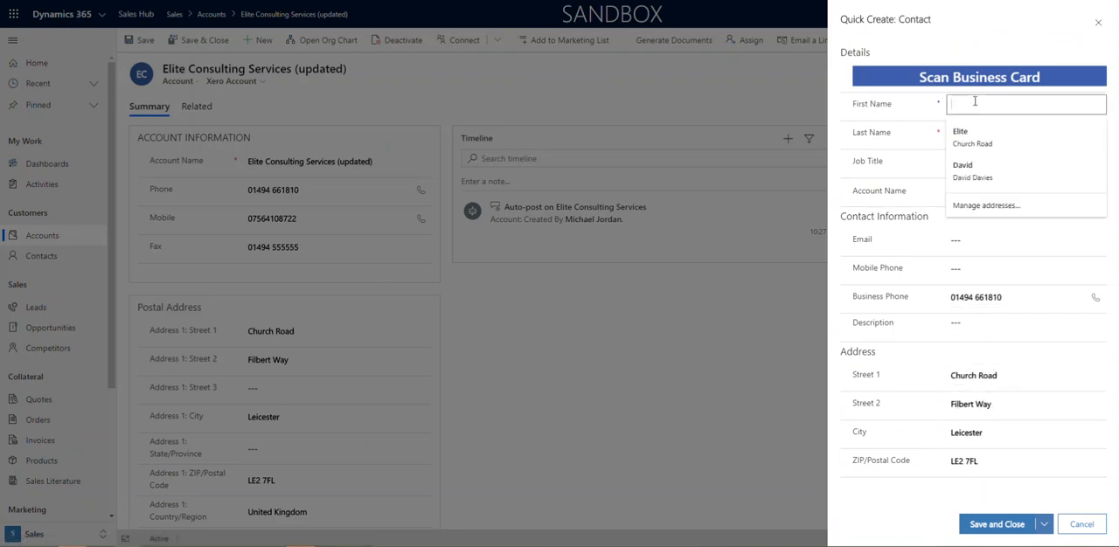
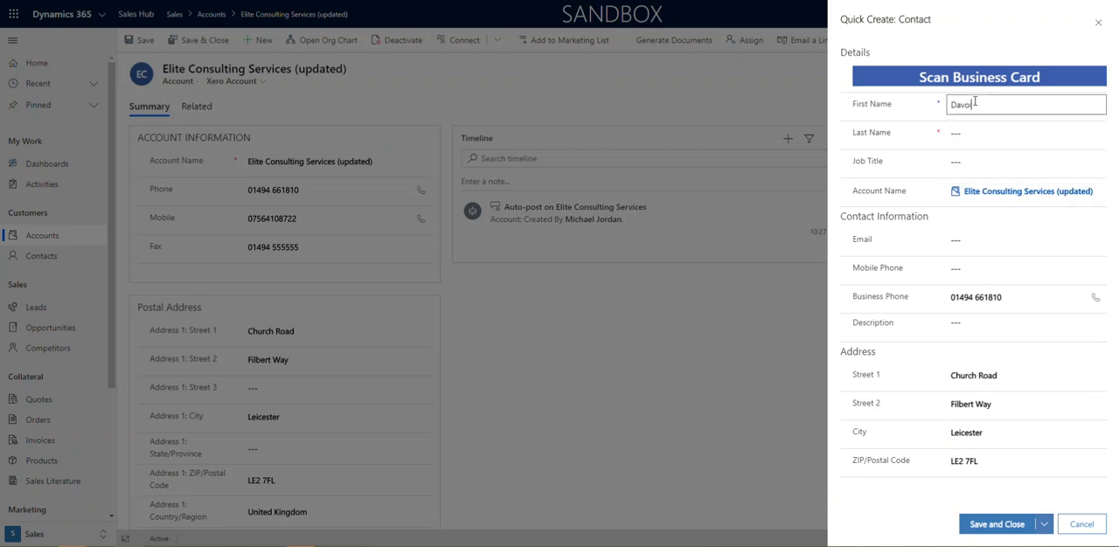
click(960, 133)
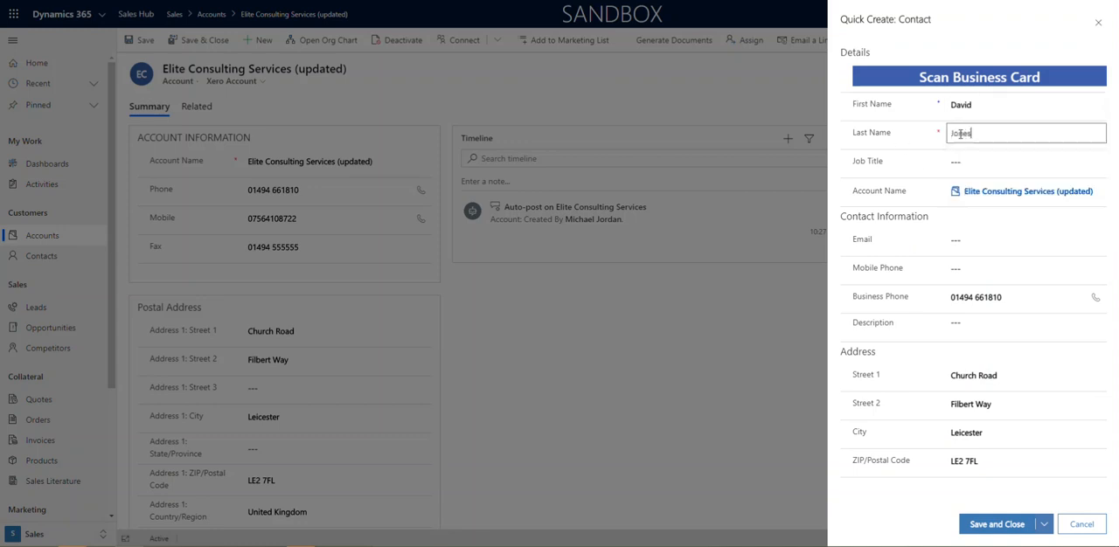
click(1004, 525)
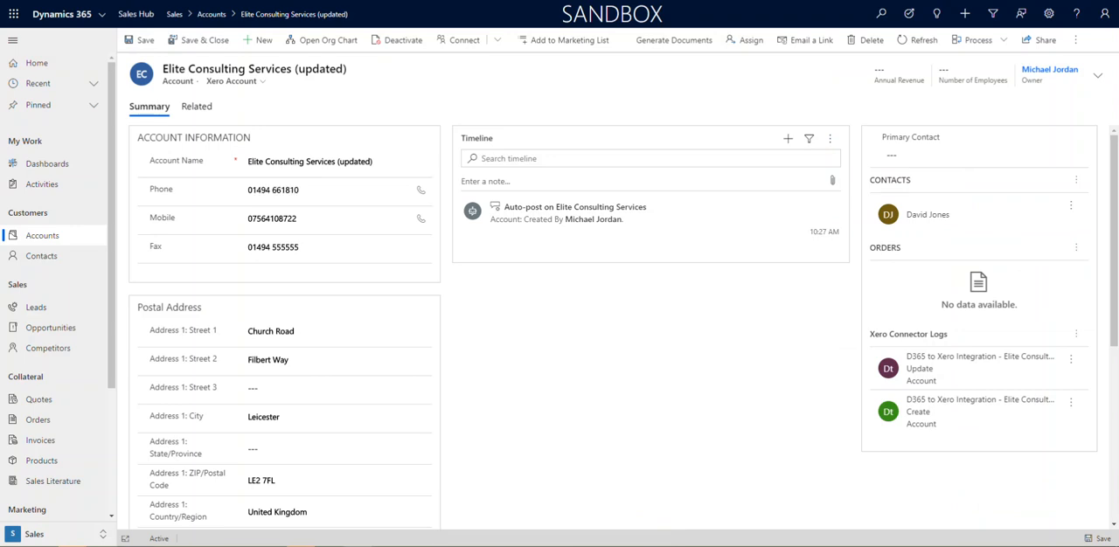
Switch to Xero, open the Elite Consulting Services (updated) contact for editing, and examine its name, primary person, phone and address fields
click(358, 546)
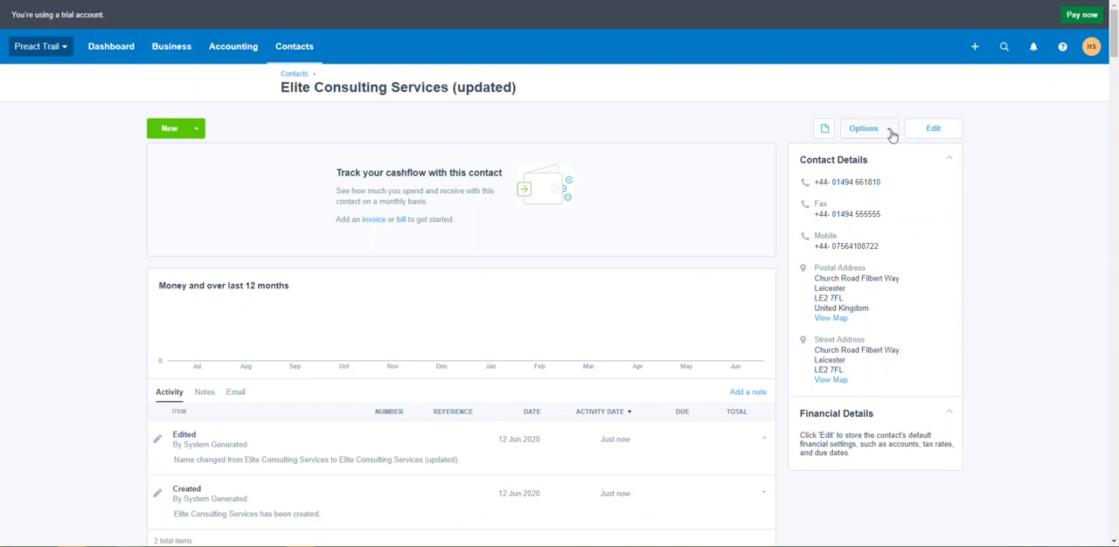
click(918, 132)
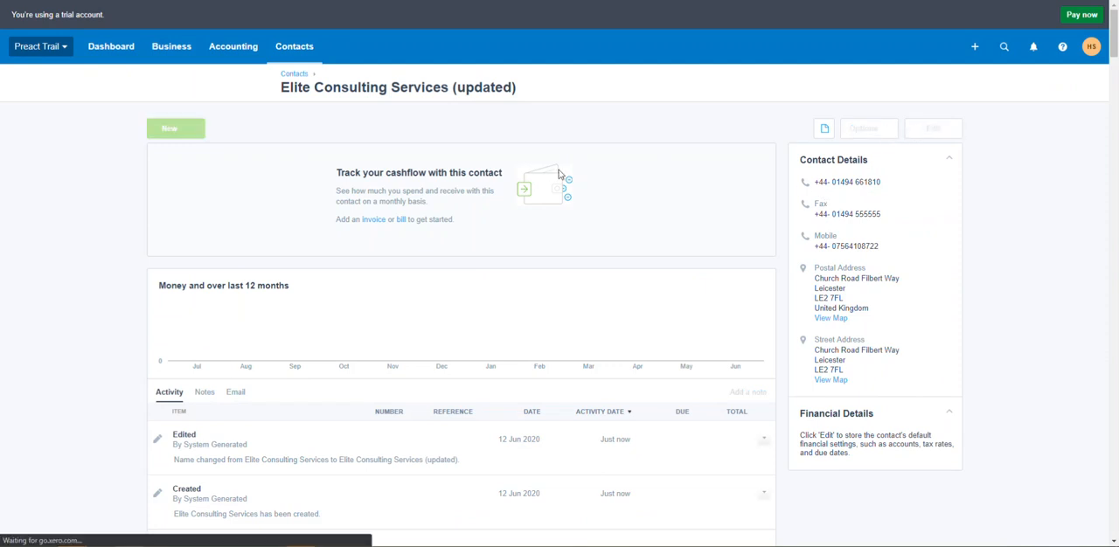
drag(422, 174, 467, 173)
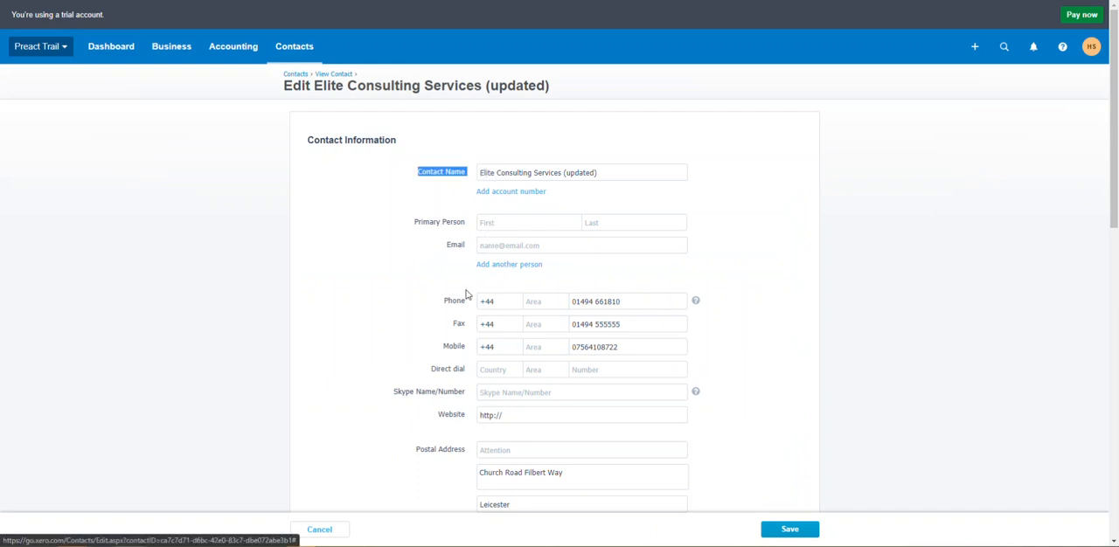
scroll(516, 284, down, 2)
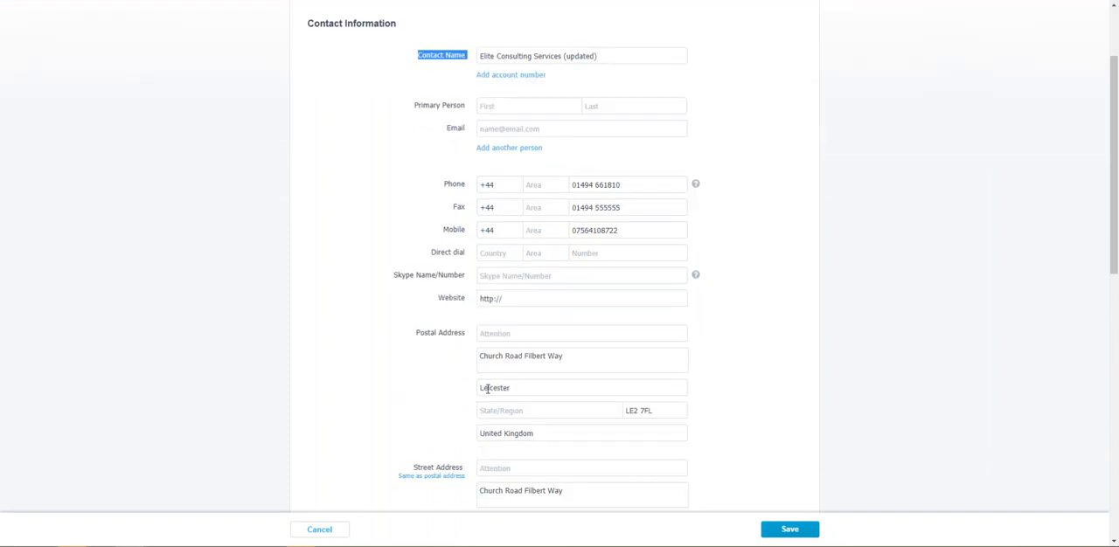
scroll(494, 429, down, 2)
scroll(492, 412, up, 3)
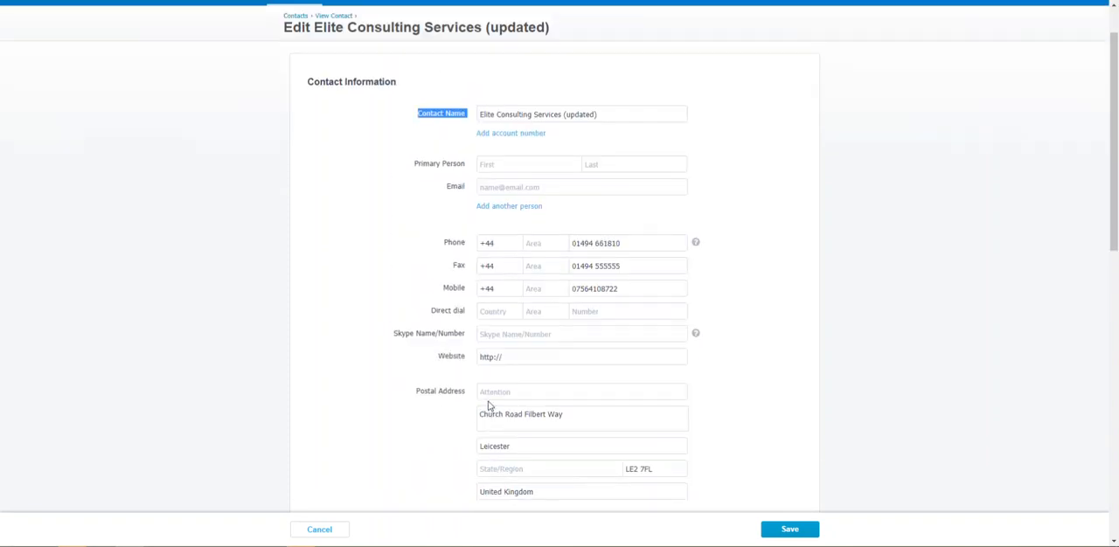
scroll(489, 398, up, 1)
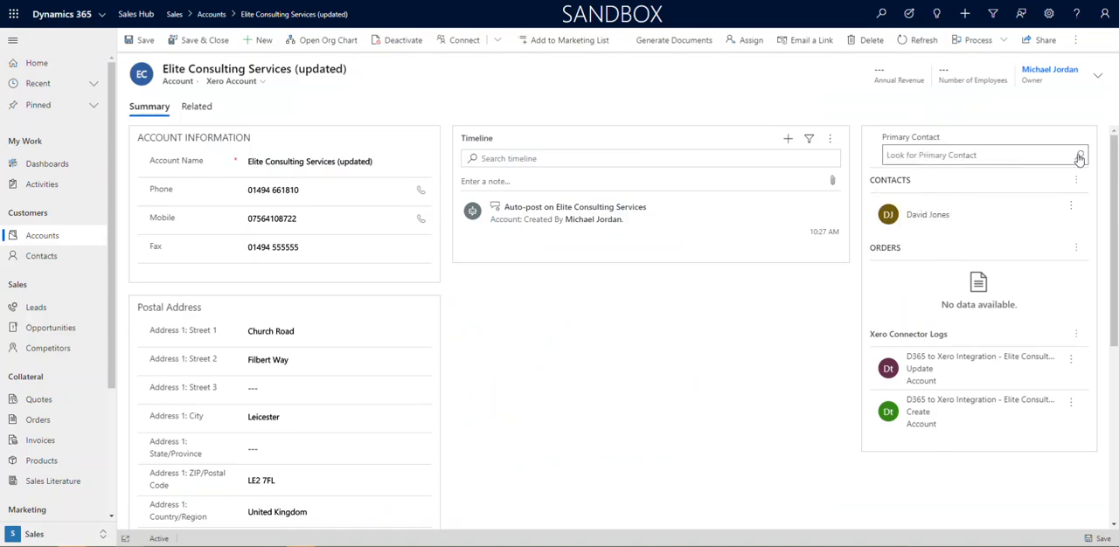
Set the existing contact as the Dynamics 365 account's primary contact and save the account
click(1083, 158)
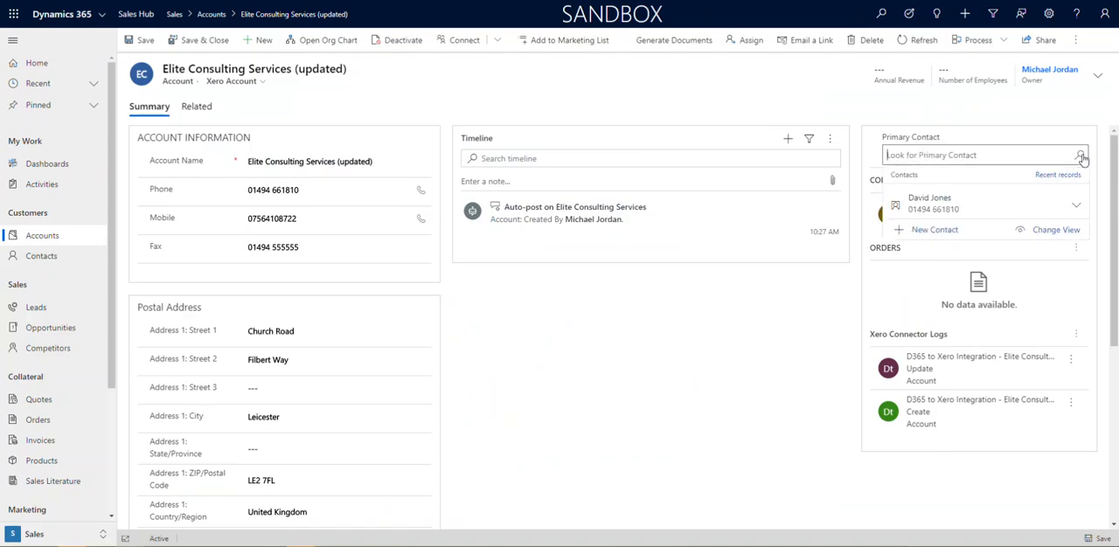
click(942, 207)
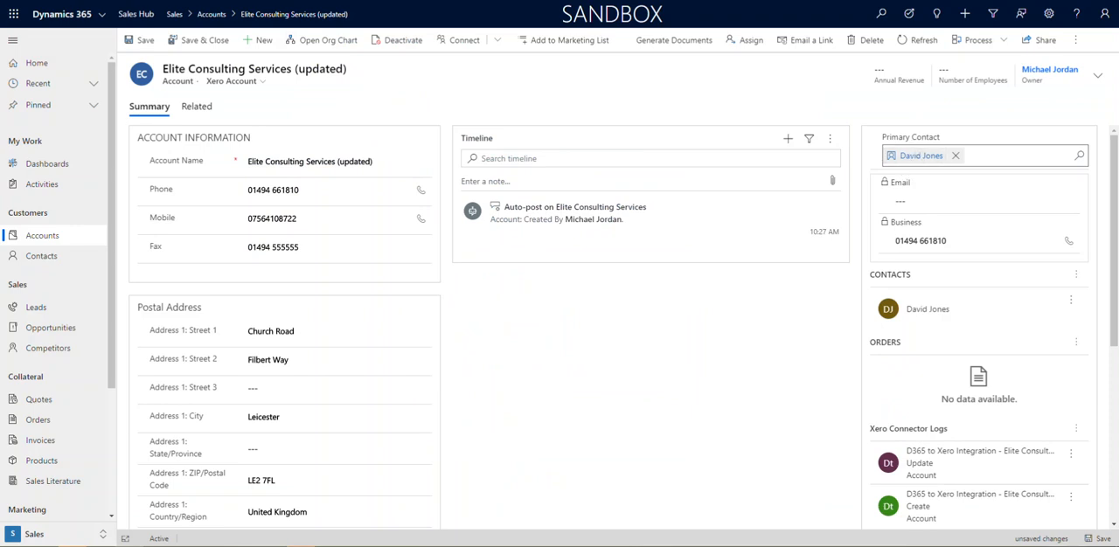
click(1090, 539)
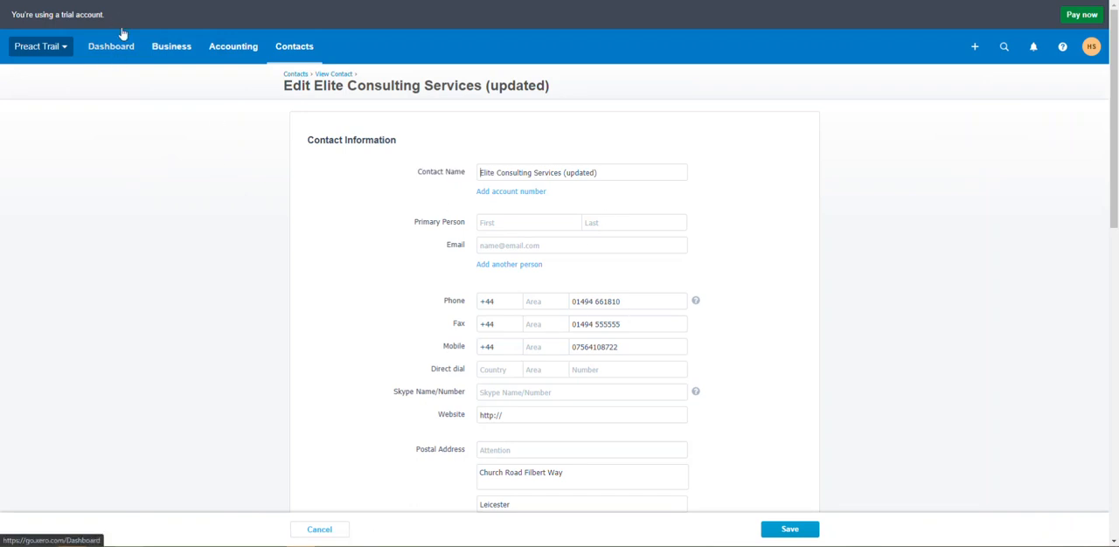
Switch to Xero, reload the contact being edited, and remove the duplicate additional person from the form
key(F5)
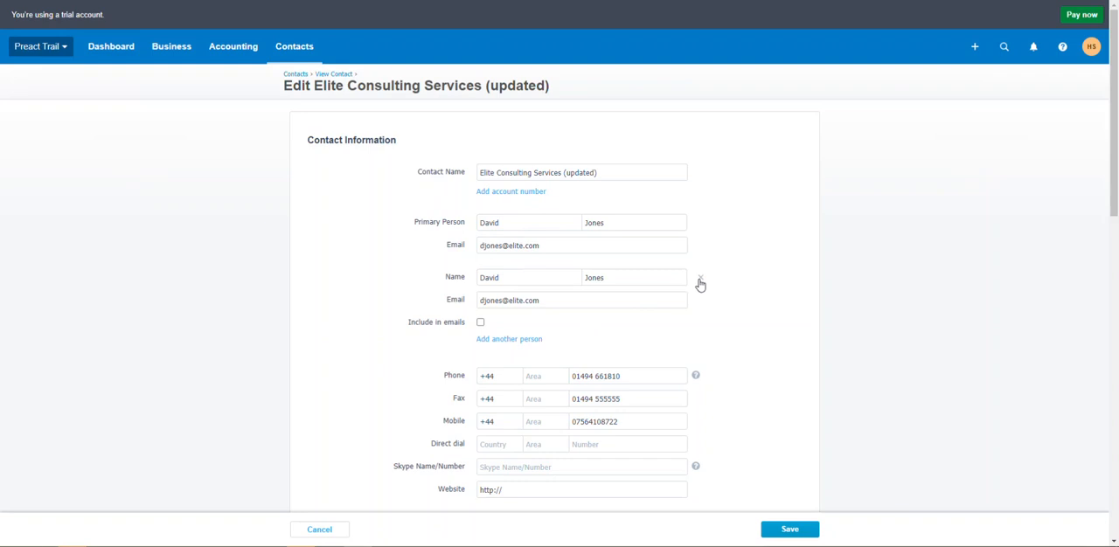
click(700, 278)
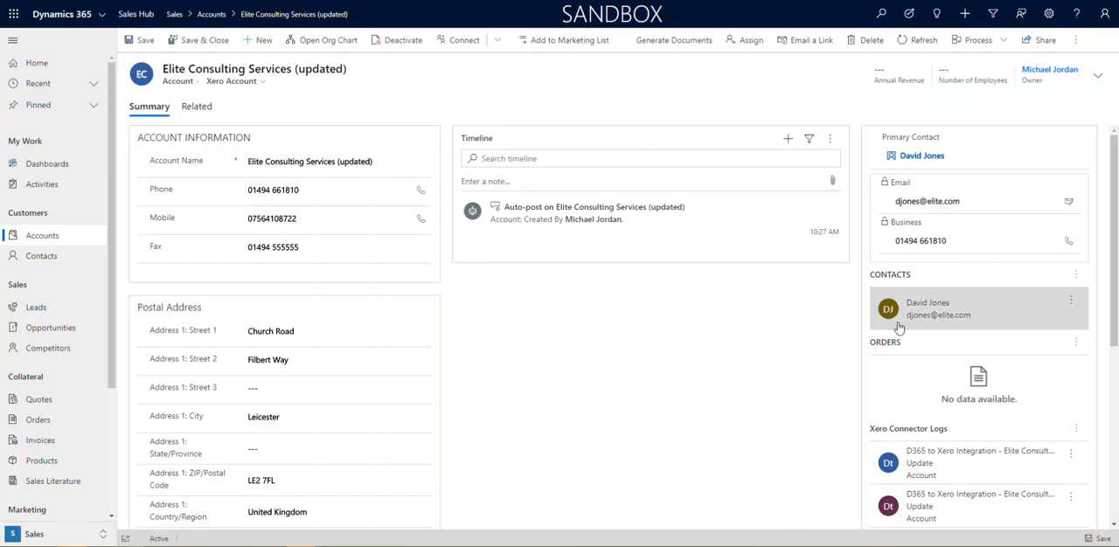
Start a second new contact for the Dynamics 365 account and enter the person's first and last name
click(1074, 280)
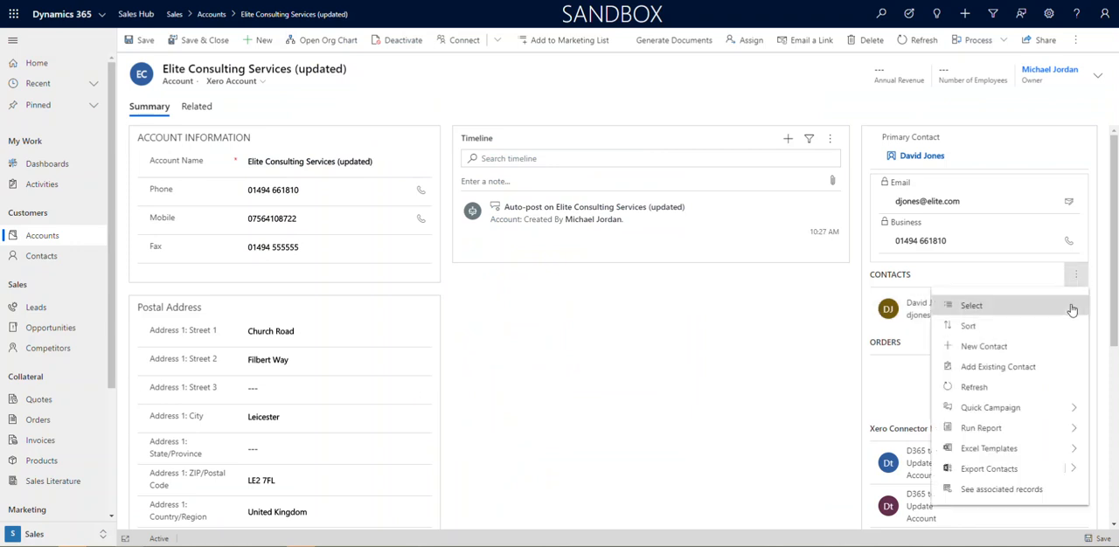
click(988, 349)
click(973, 105)
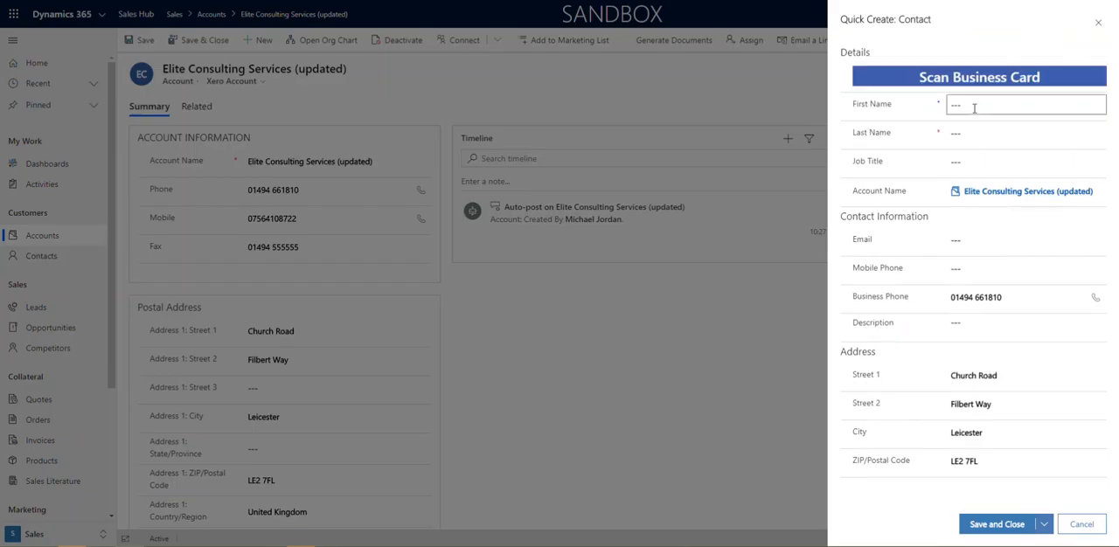
text(joe)
click(962, 133)
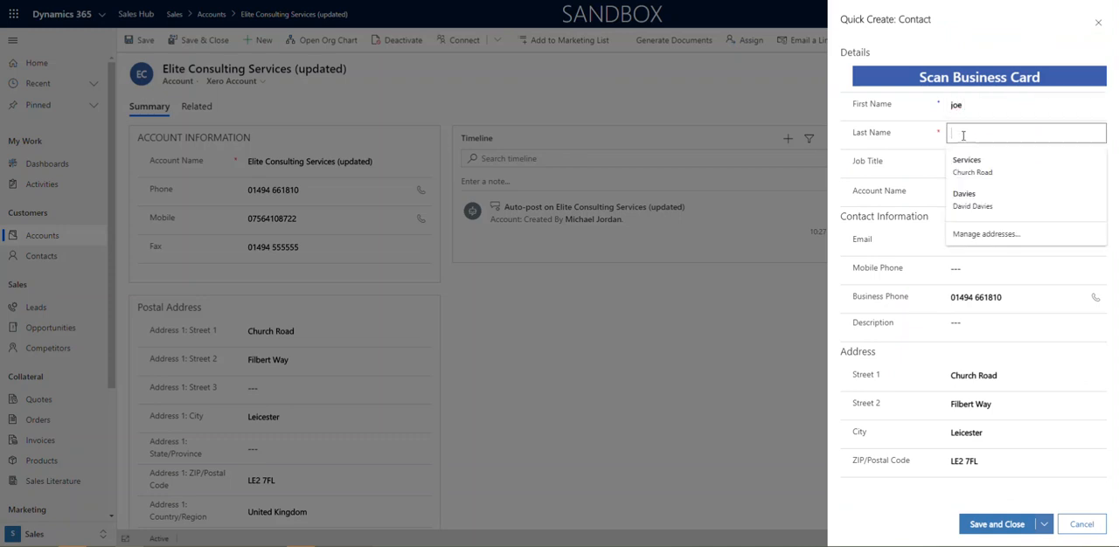
text(bloggs)
Enter the new contact's email address, and save and close the contact
click(960, 239)
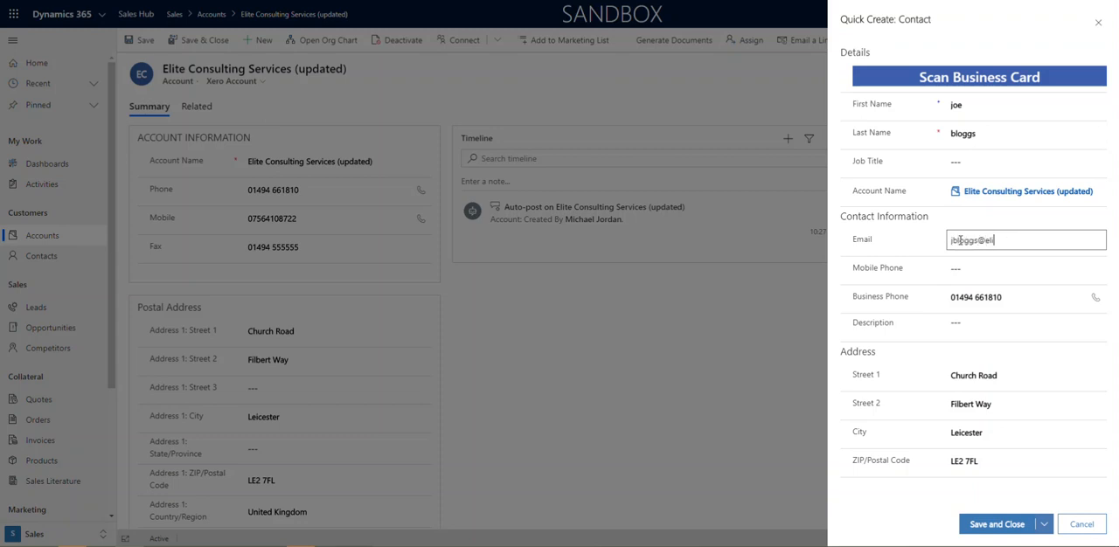
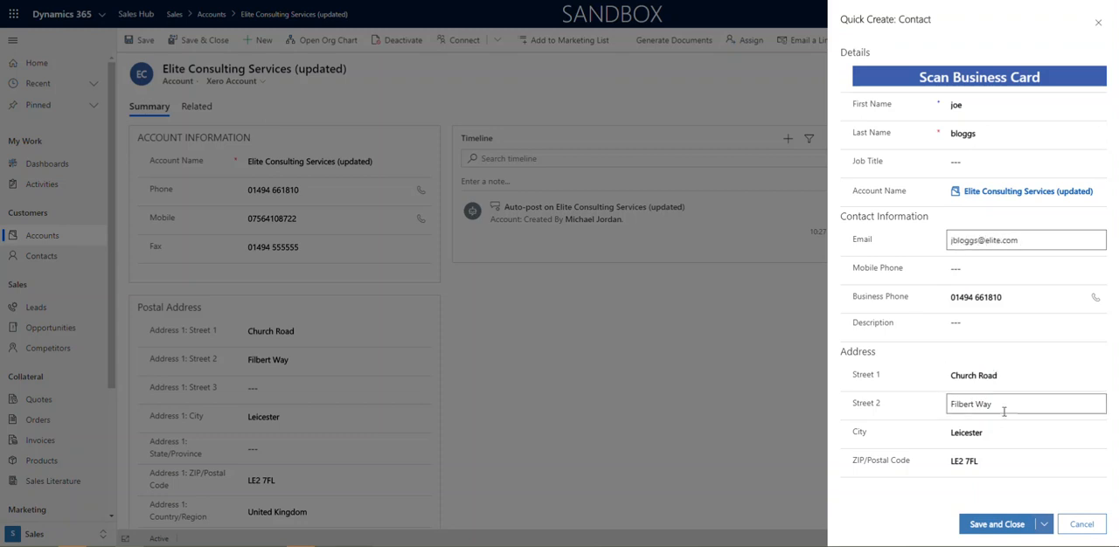
click(1014, 524)
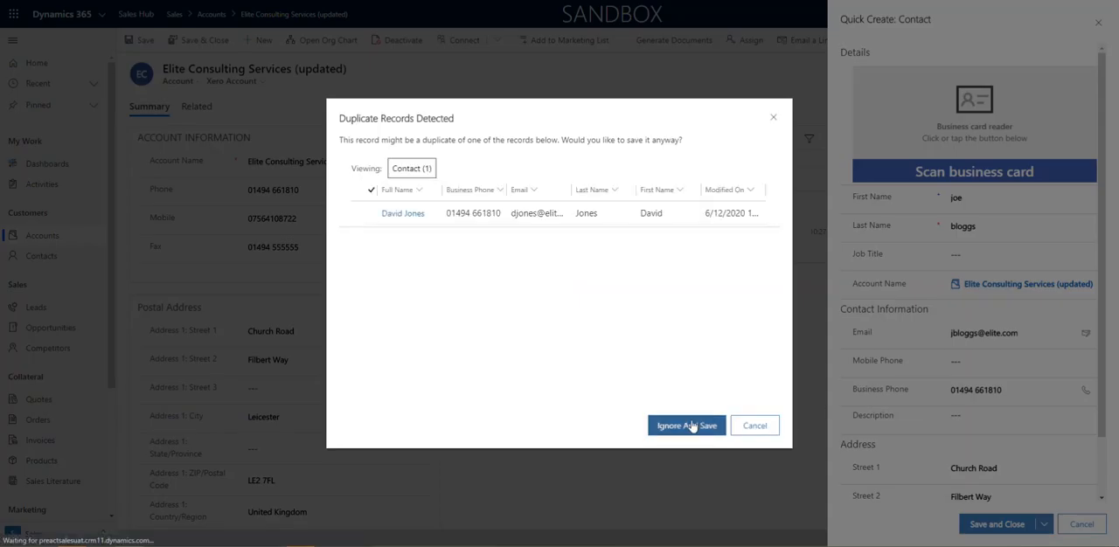
click(690, 426)
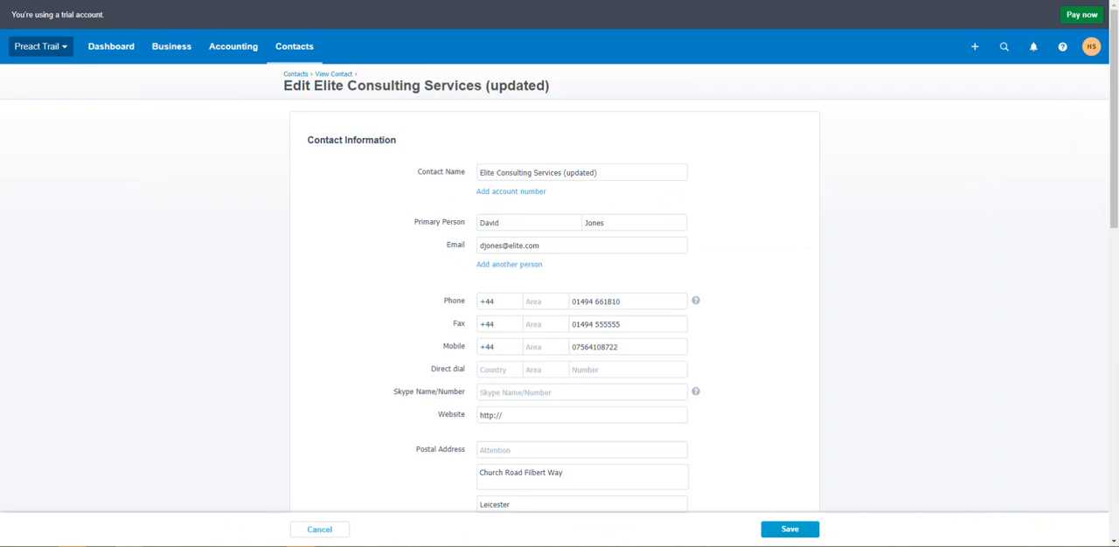
Reload the Elite Consulting Services (updated) contact in Xero, examine its name and people, and return to the list of all contacts
key(F5)
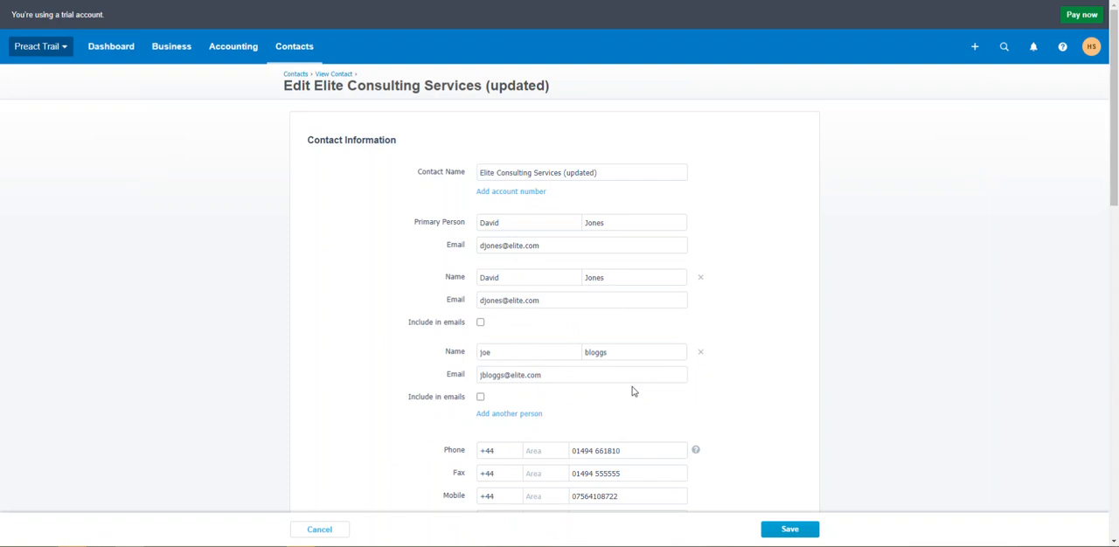
drag(626, 180, 469, 174)
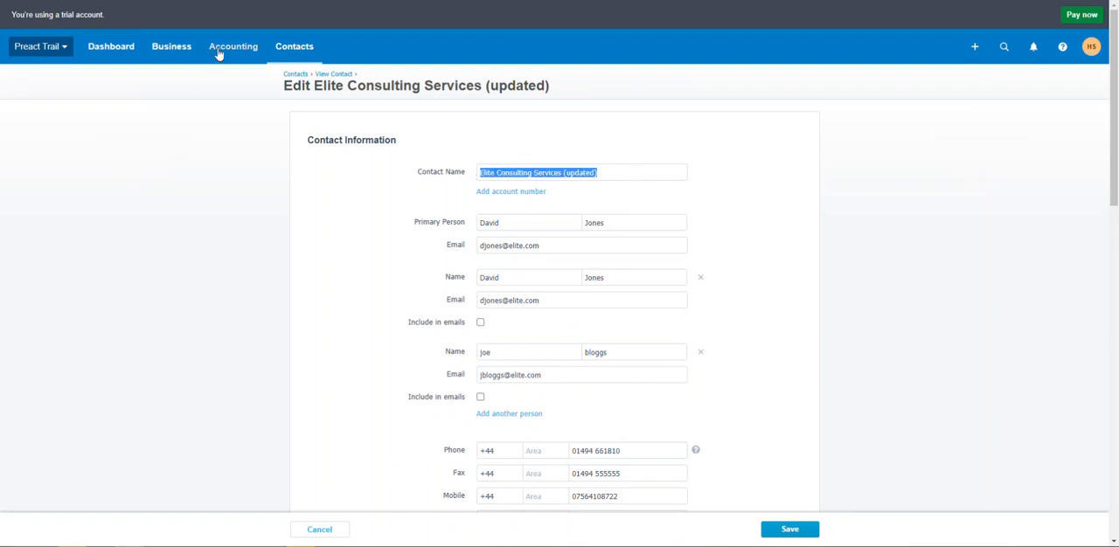
click(280, 47)
click(284, 85)
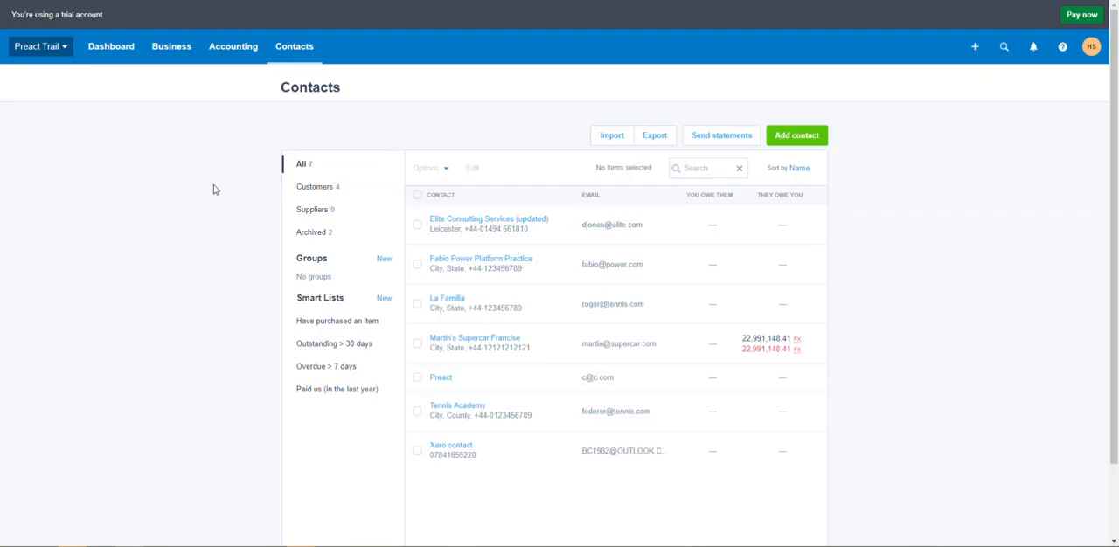
Open the Products and services list in Xero
click(230, 47)
click(179, 48)
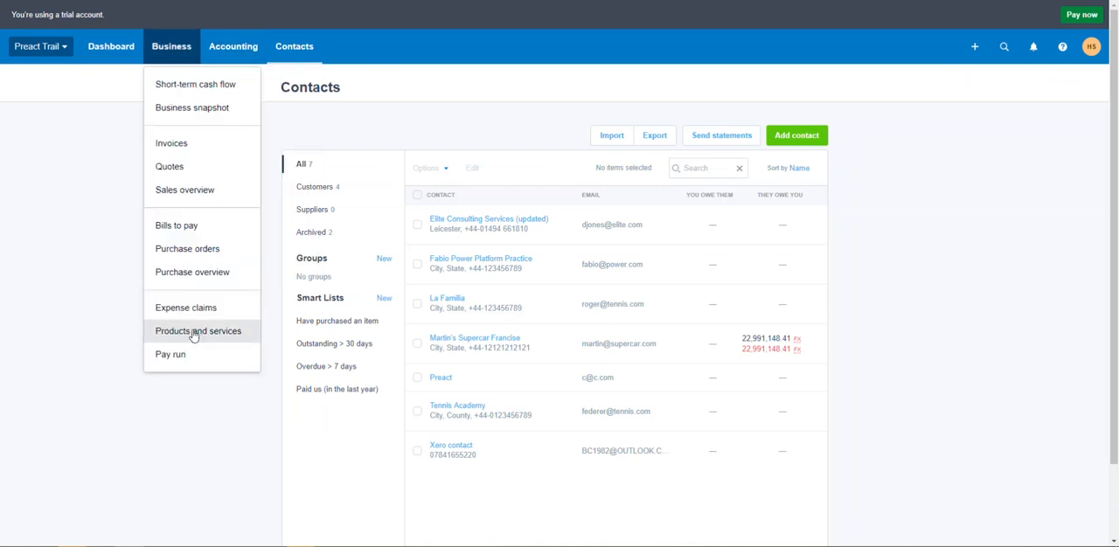
click(187, 333)
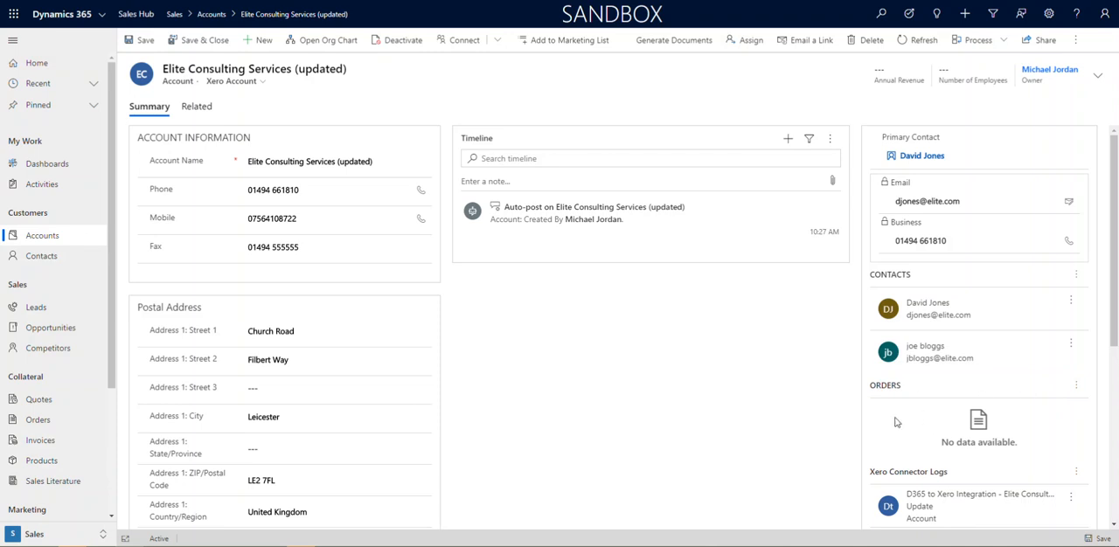
Add a Dynamics 365 product named Desk with product ID Desk123 and the description Large corner desk
click(41, 464)
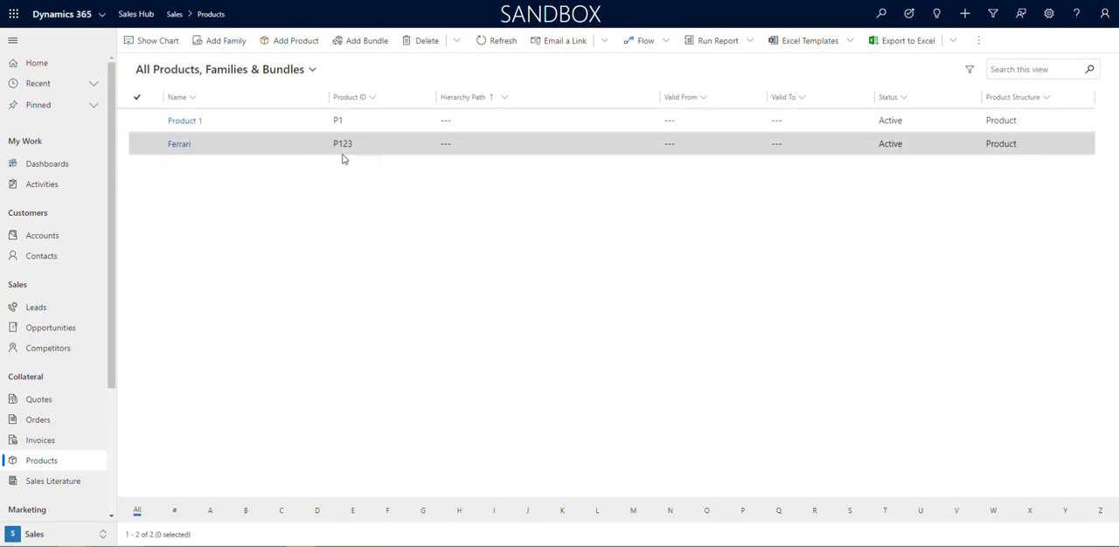
click(291, 41)
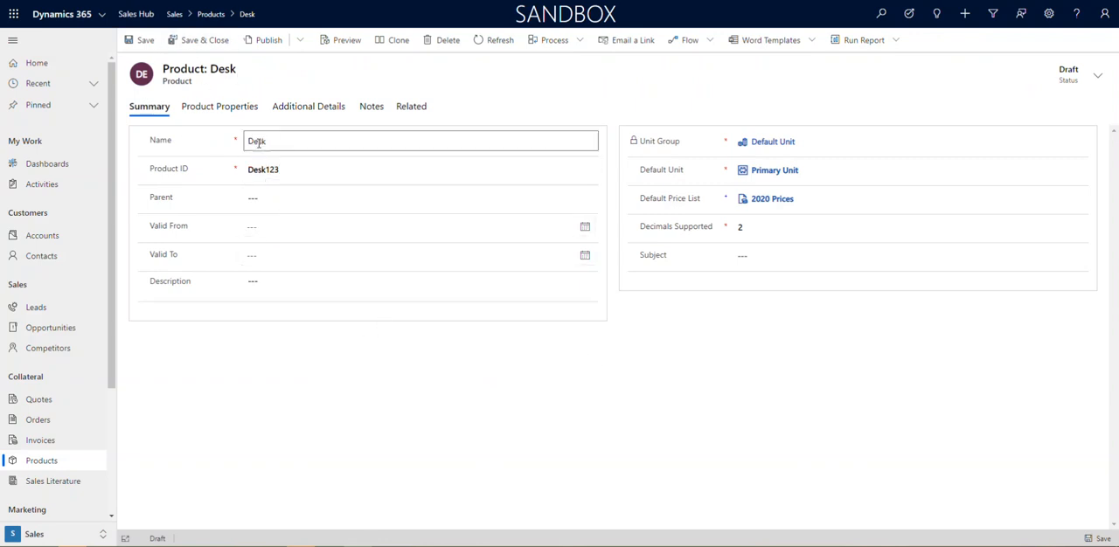
click(287, 170)
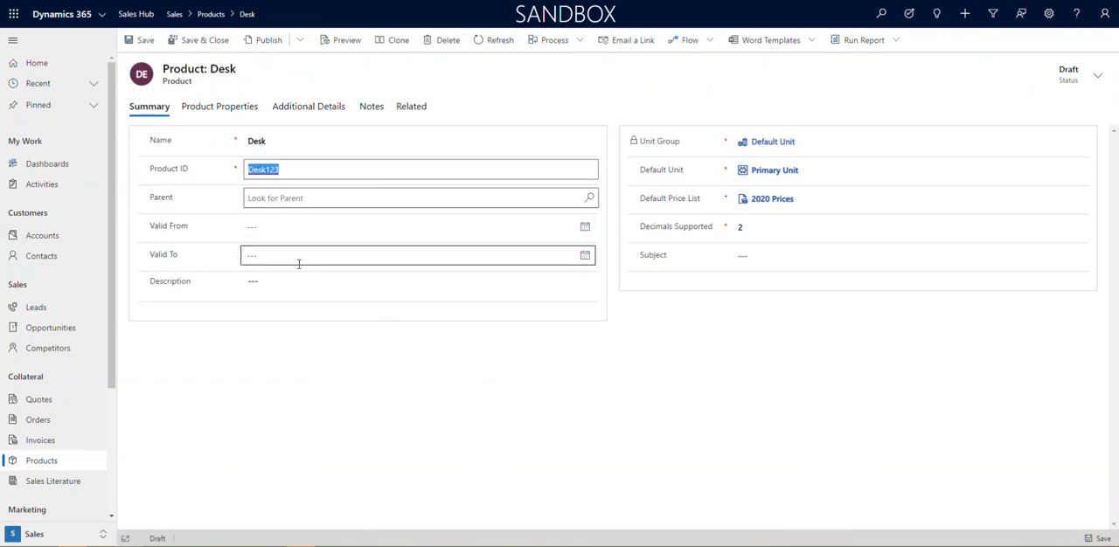
click(272, 284)
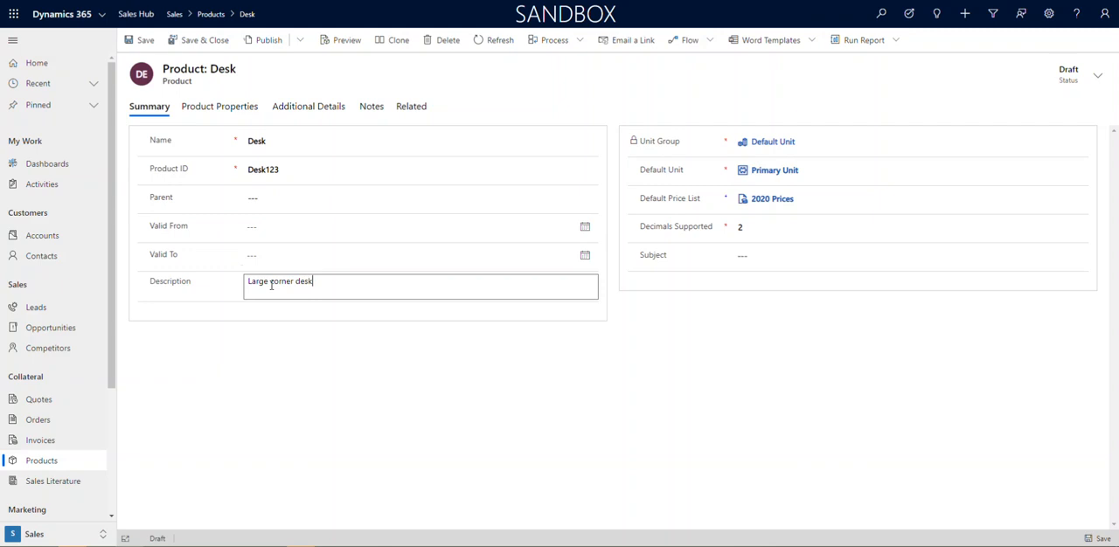
click(600, 420)
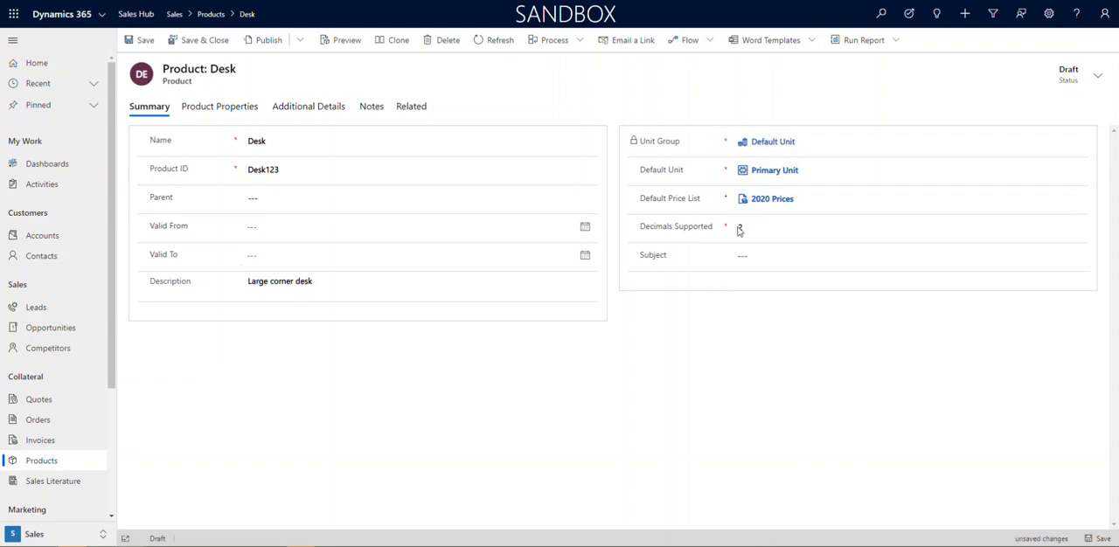
Review the Desk product's price list item for 2020 Prices, and save and close the product
click(318, 108)
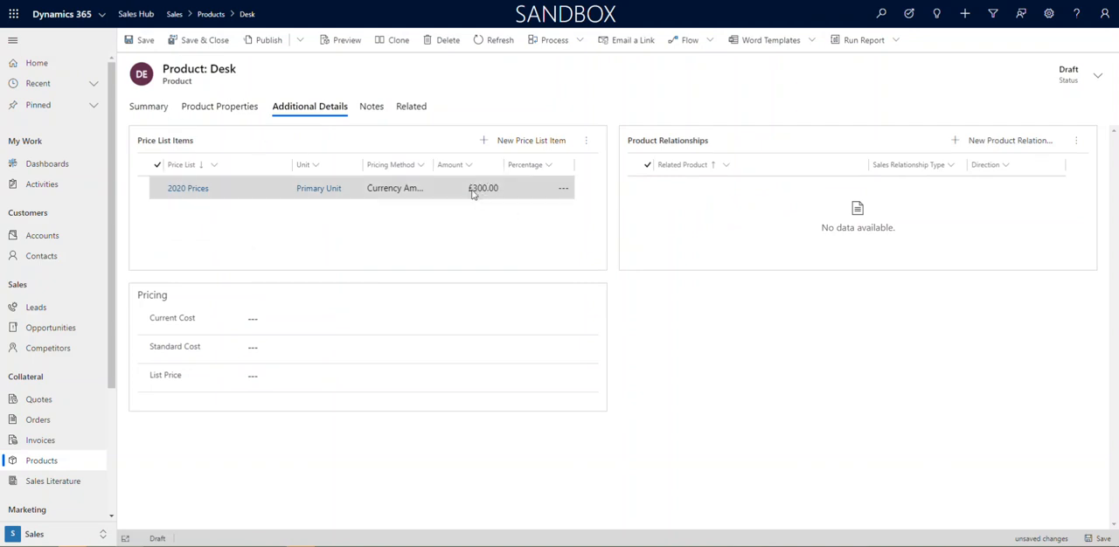
click(158, 108)
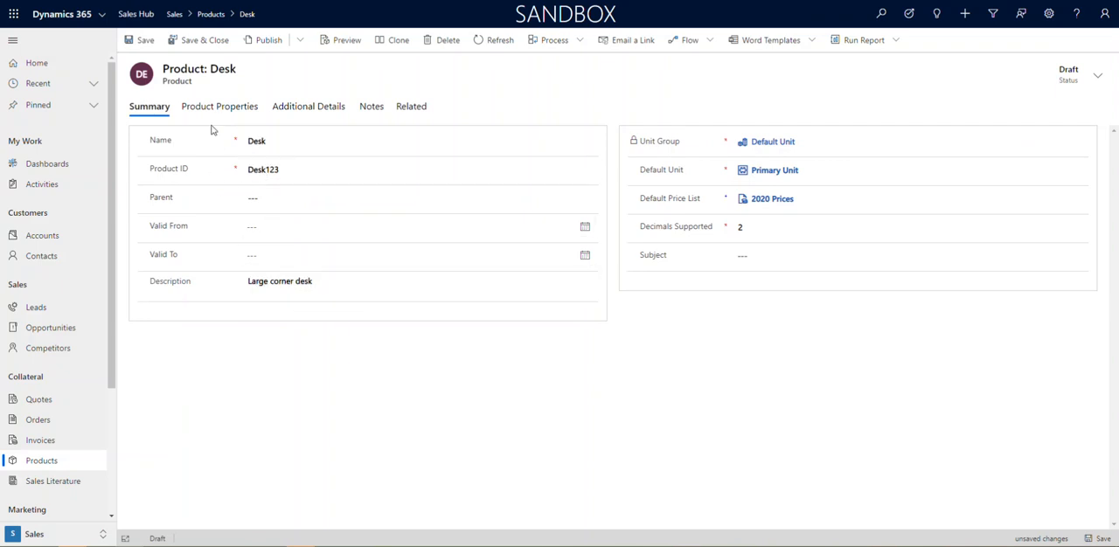
click(199, 42)
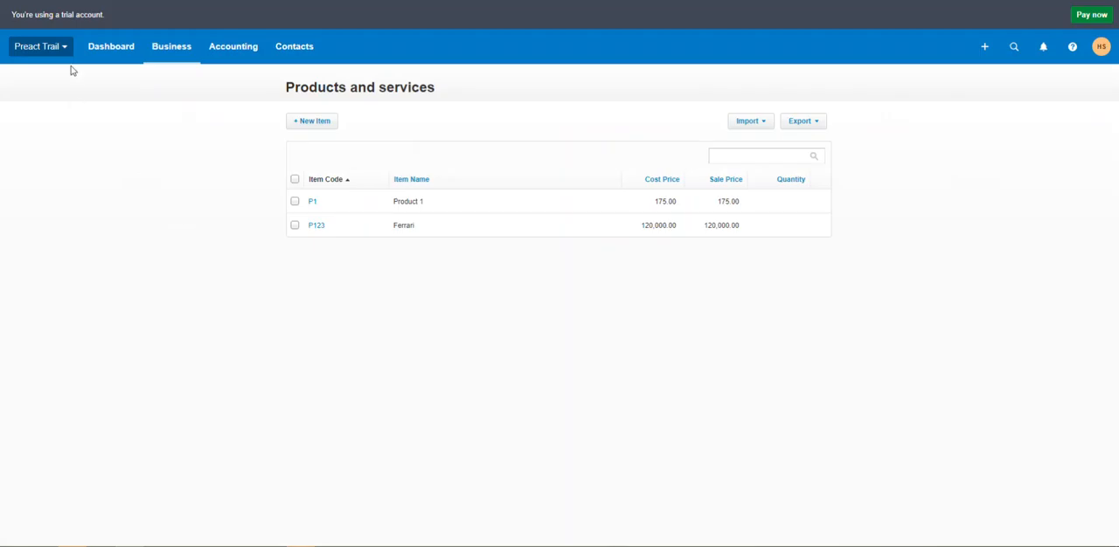
Reload Xero's product list, open the Desk item, and examine its code, sales unit price and description
key(F5)
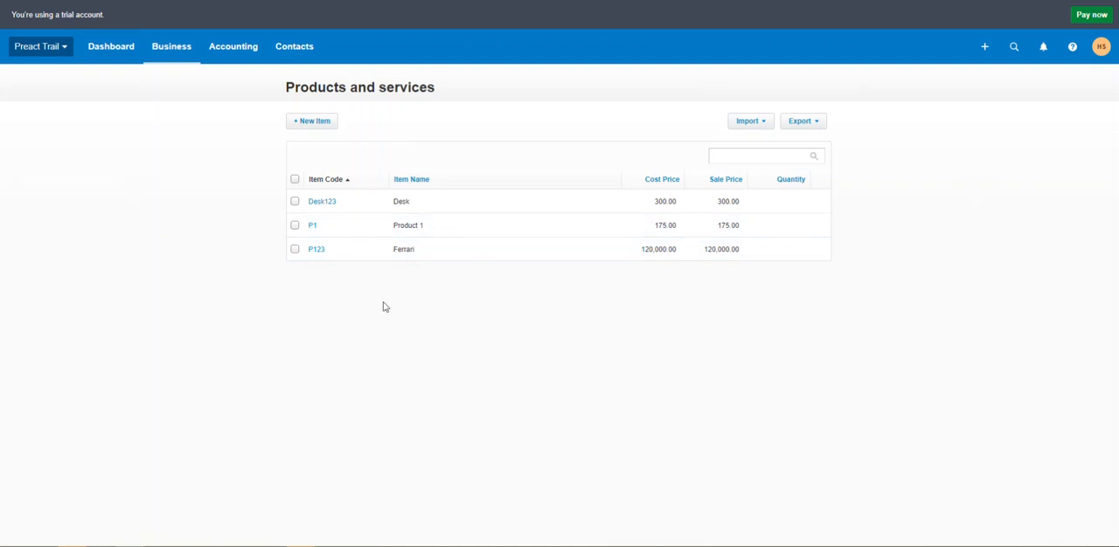
click(328, 206)
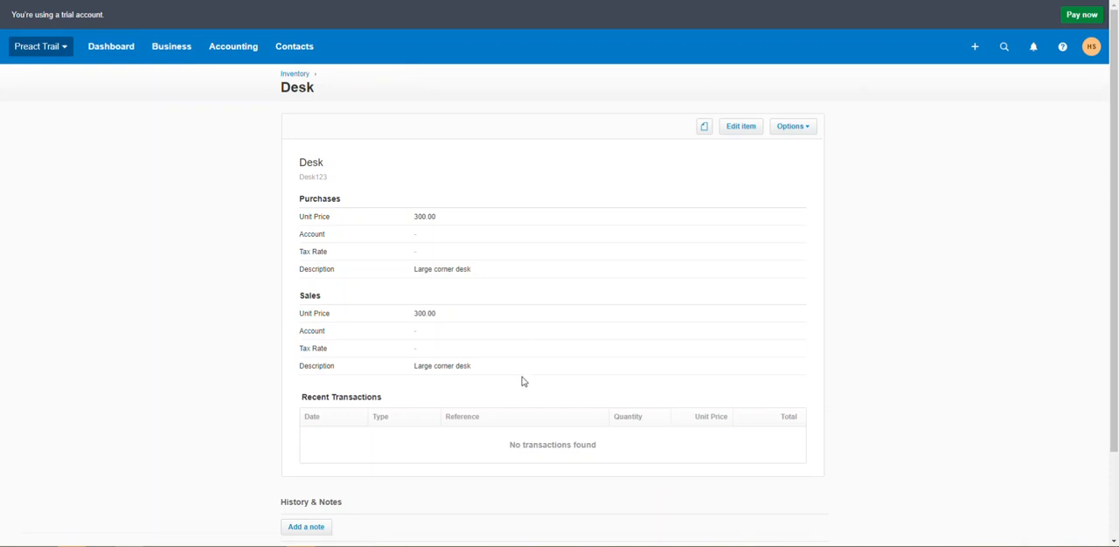
drag(478, 370, 411, 369)
triple_click(391, 315)
drag(332, 180, 300, 184)
click(265, 250)
key(alt+Left)
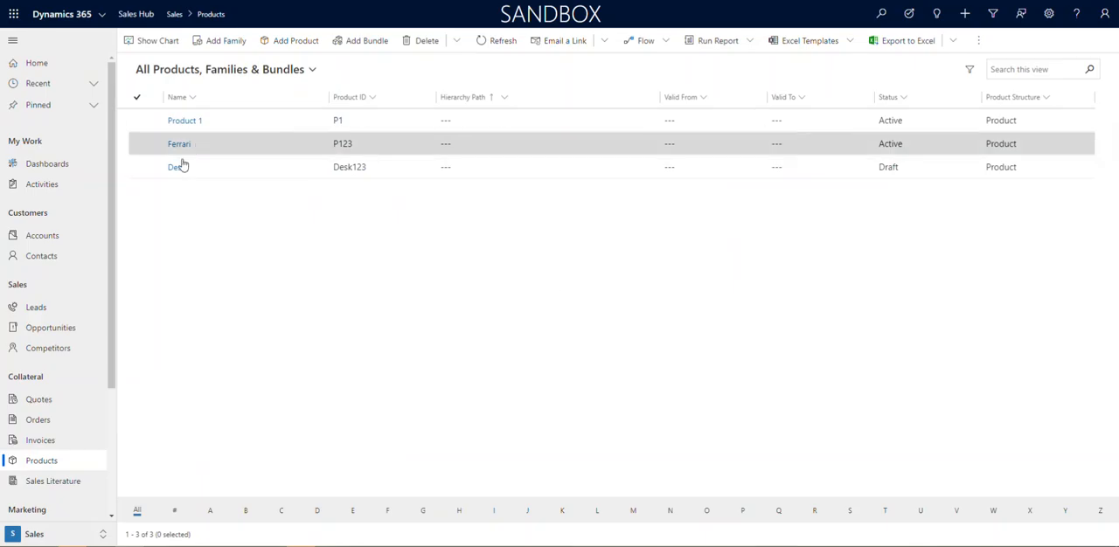
Switch to Dynamics 365, reopen the Elite Consulting Services (updated) account, and start a new order for it
click(93, 84)
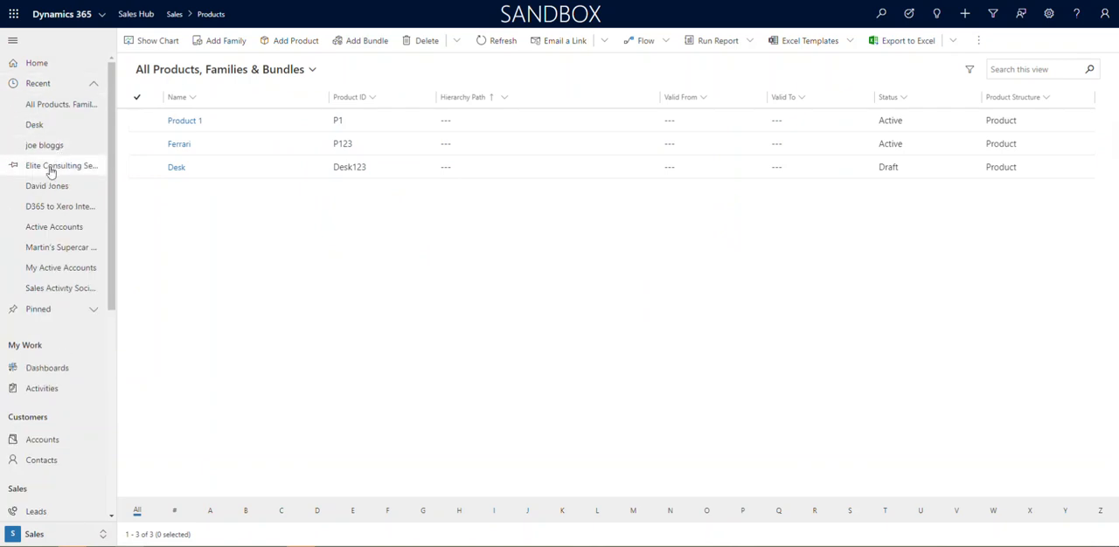
click(58, 165)
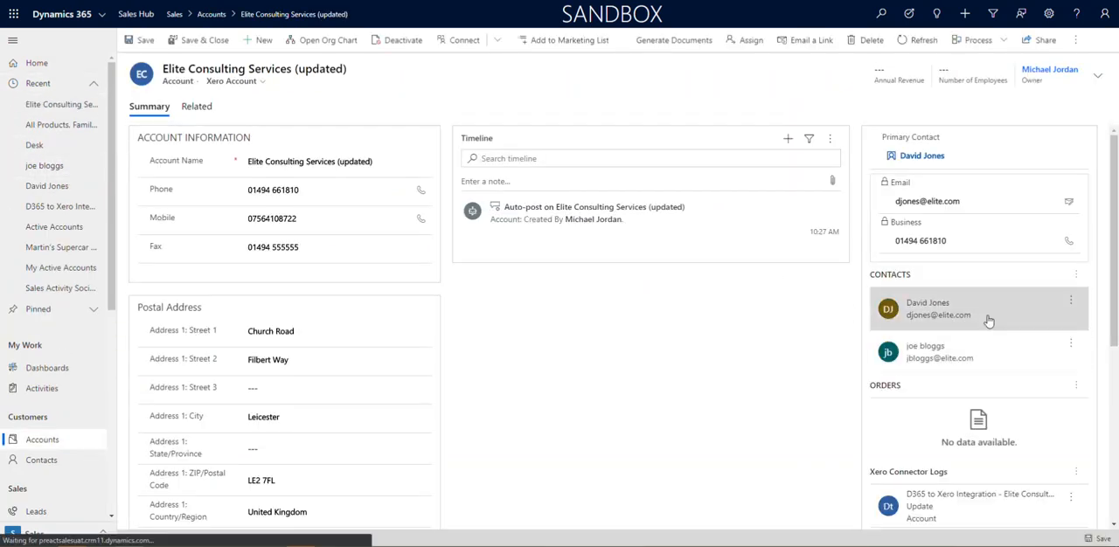
click(1078, 389)
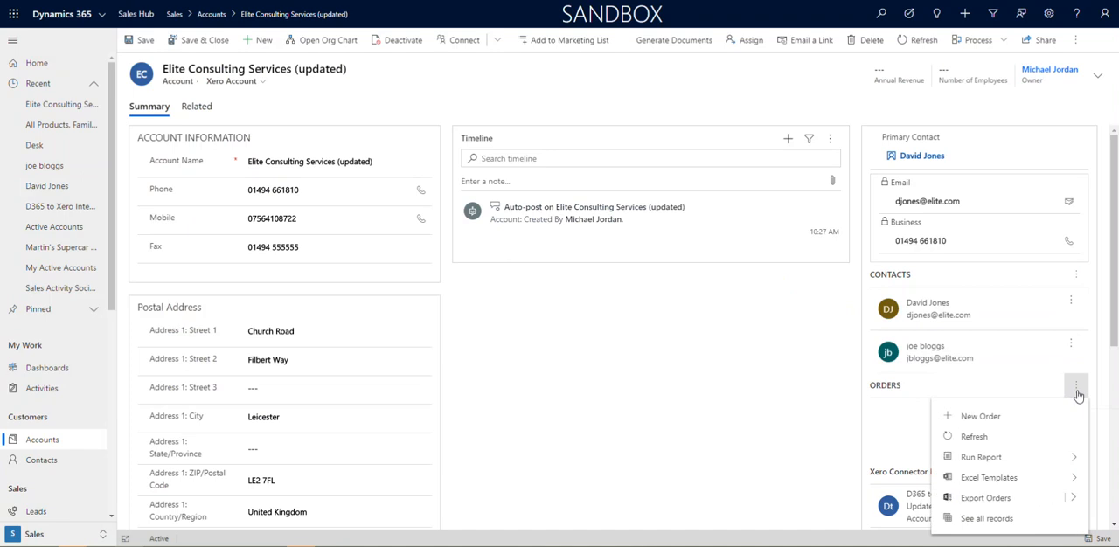
click(980, 420)
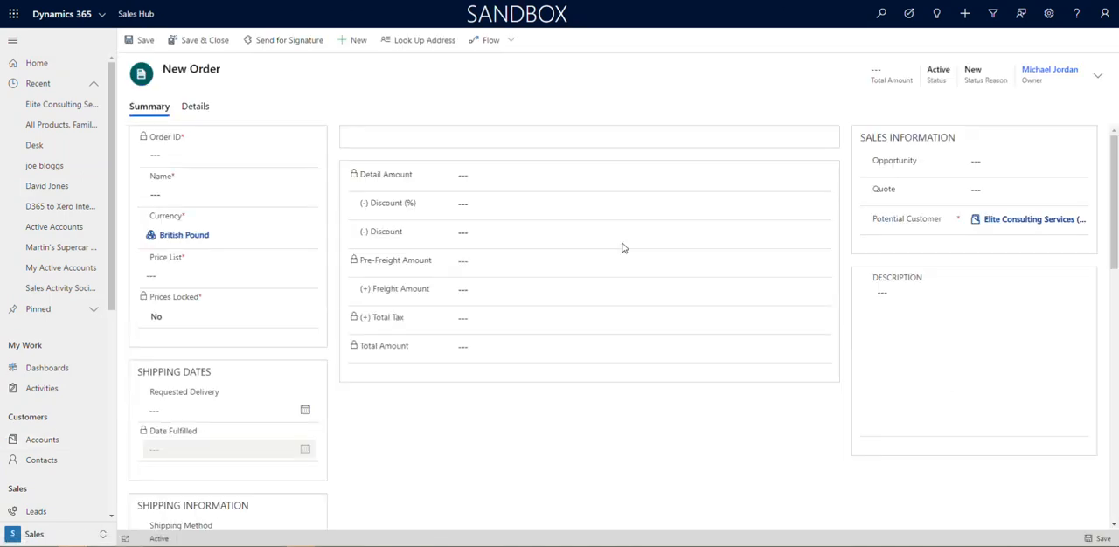
Name the order 10 x desks and set its requested delivery date to 6/12/2020
click(176, 192)
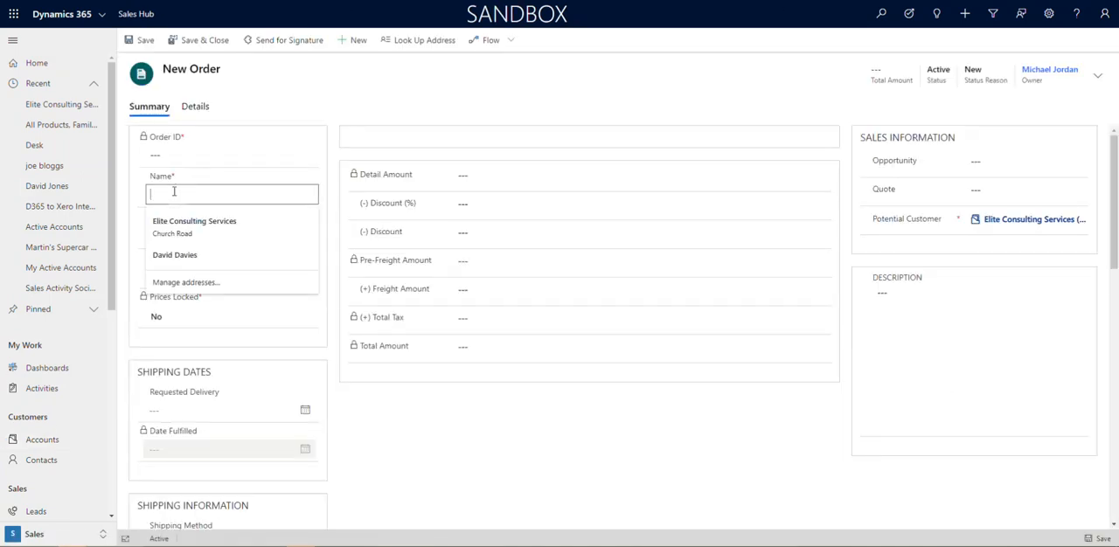
text(10 x desks)
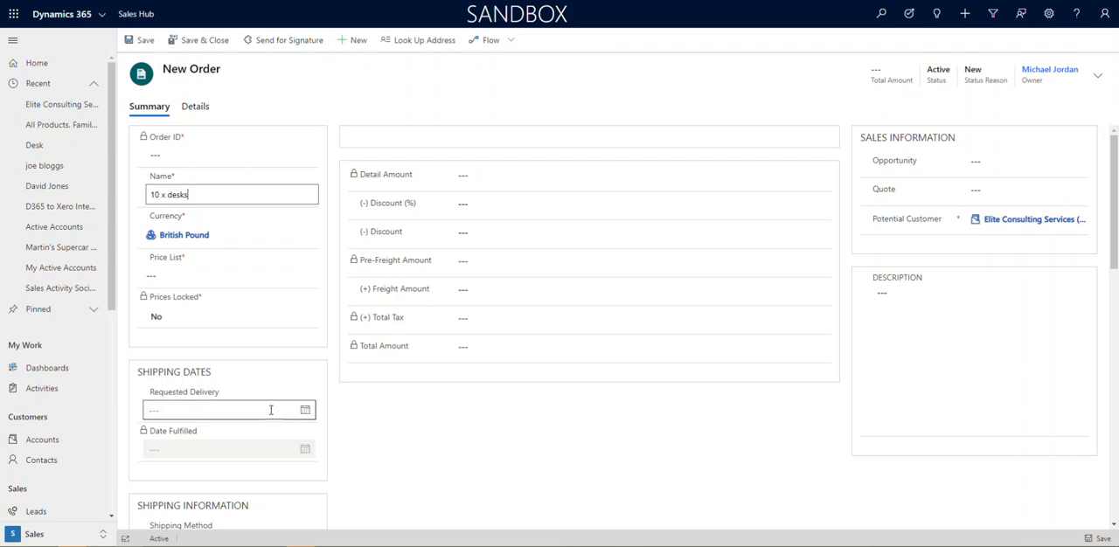
click(304, 409)
click(240, 330)
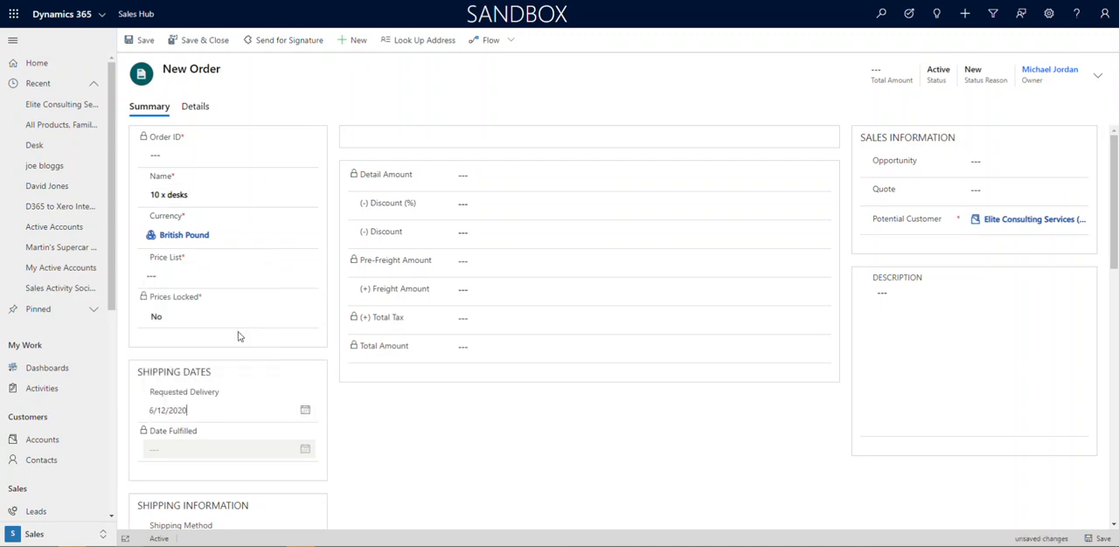
Set the order's price list to 2020 Prices, save the order, and check its order ID and name
scroll(290, 467, down, 5)
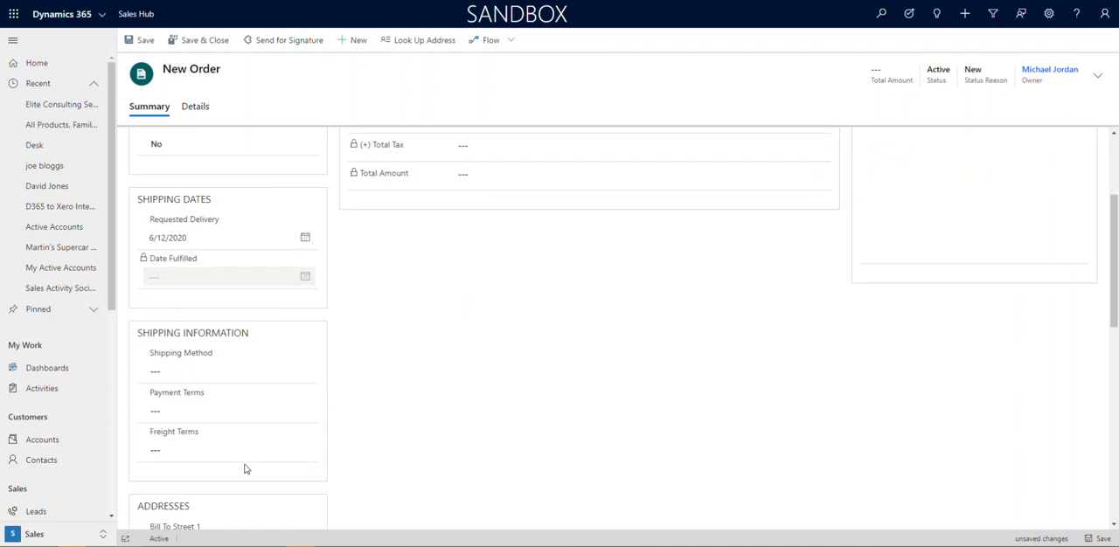
scroll(206, 462, up, 6)
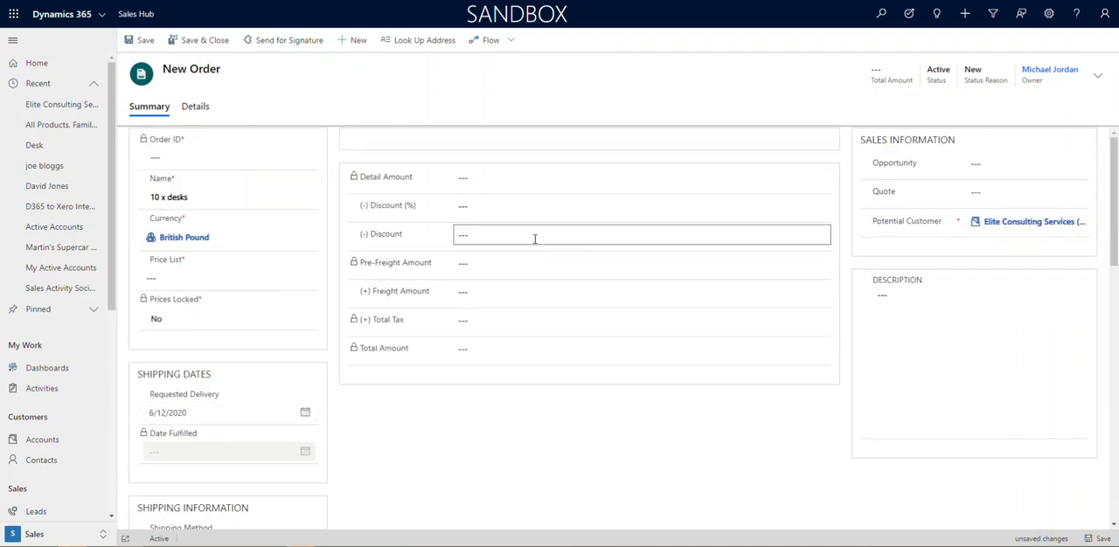
click(1093, 539)
click(198, 302)
click(305, 297)
click(200, 345)
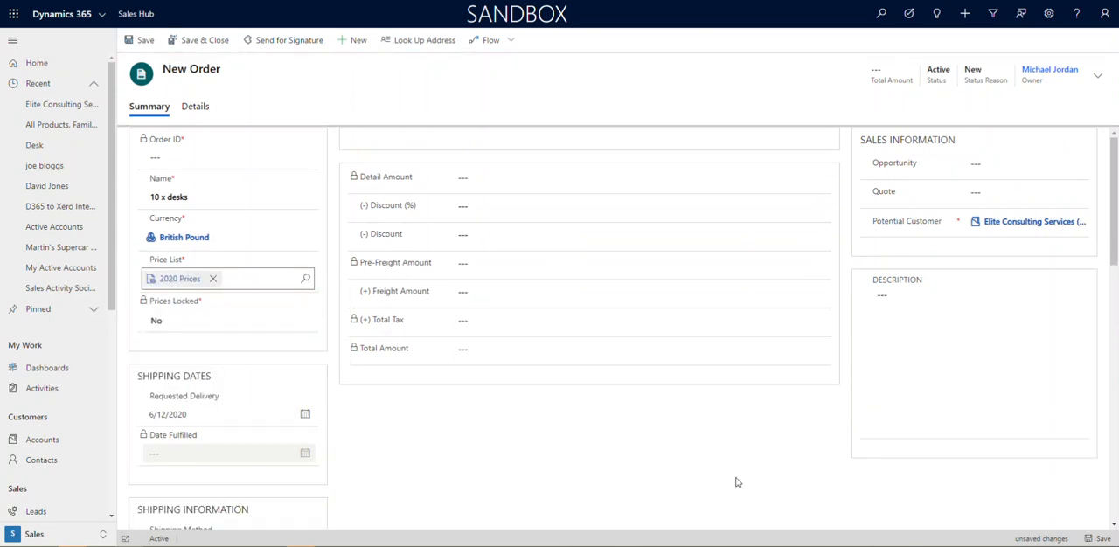
click(1100, 538)
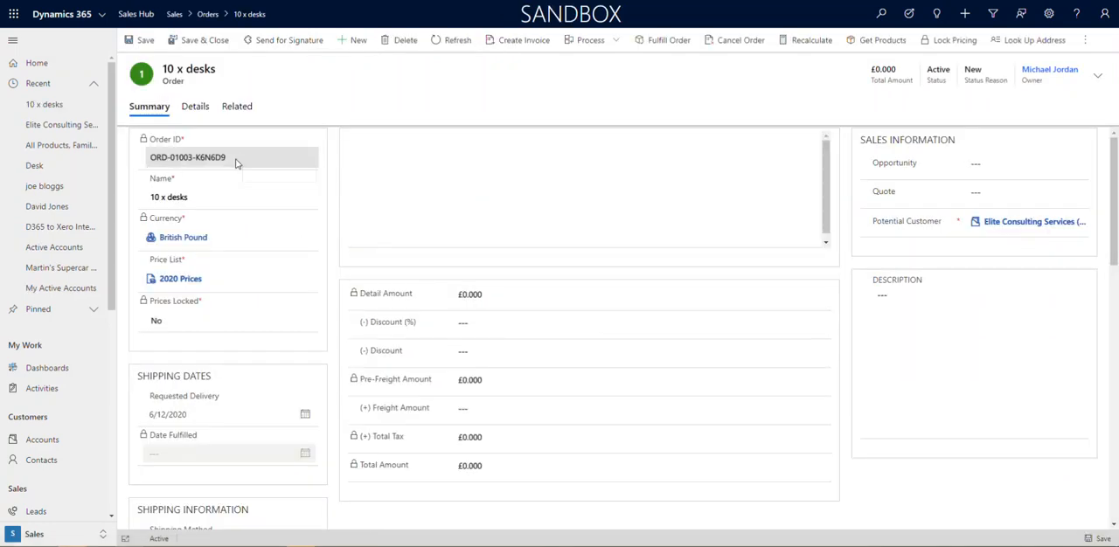
drag(236, 160, 153, 158)
drag(190, 198, 145, 200)
click(621, 251)
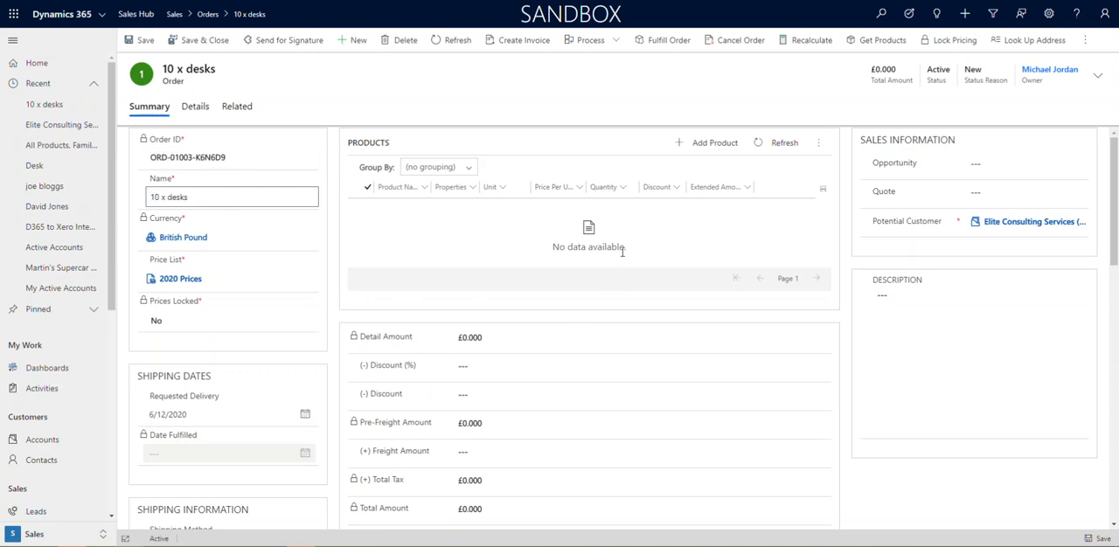
Try to add the existing Desk product to the 10 x desks order
click(705, 145)
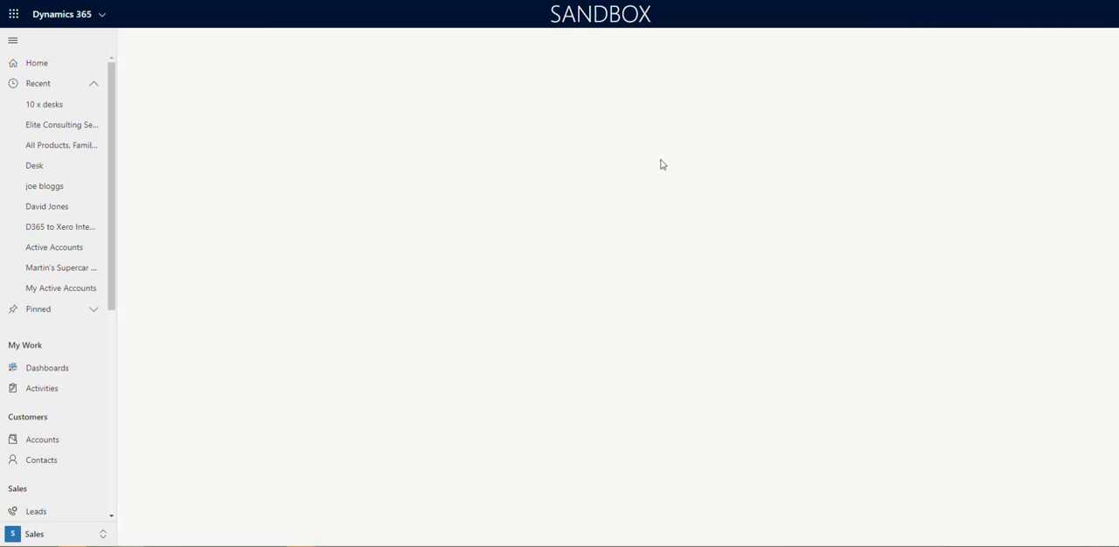
click(280, 155)
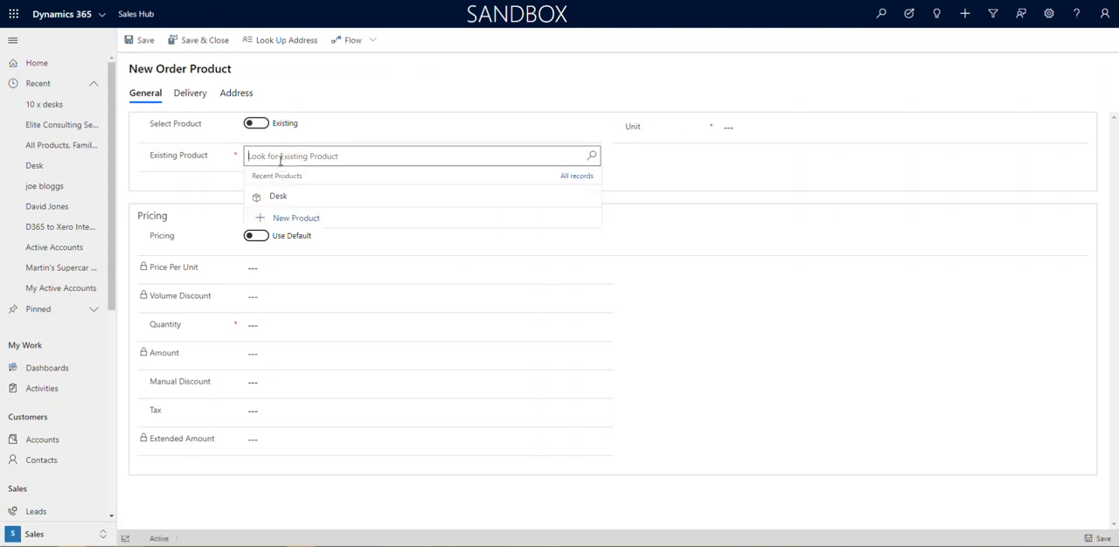
click(280, 197)
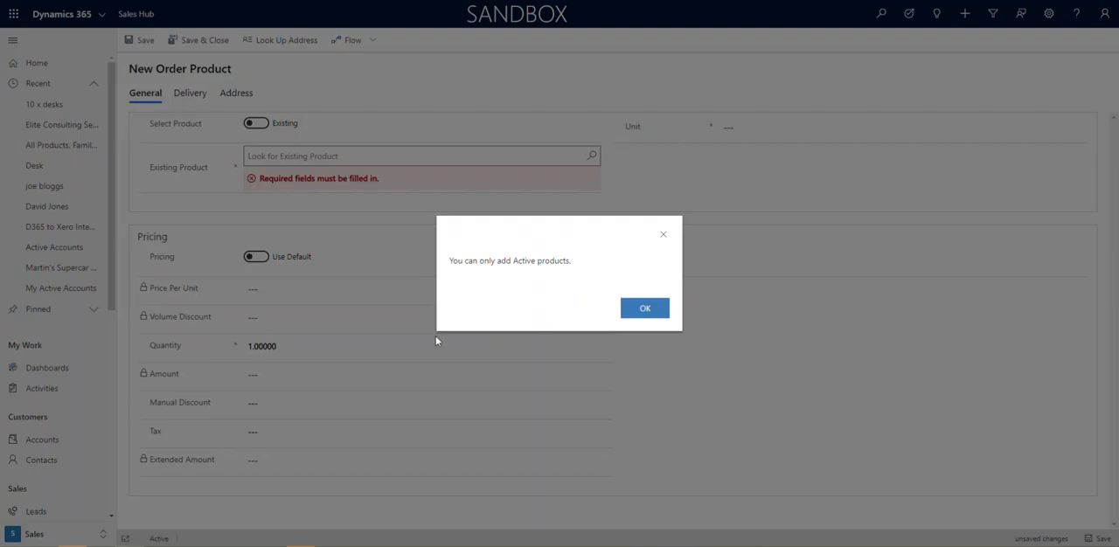
click(643, 315)
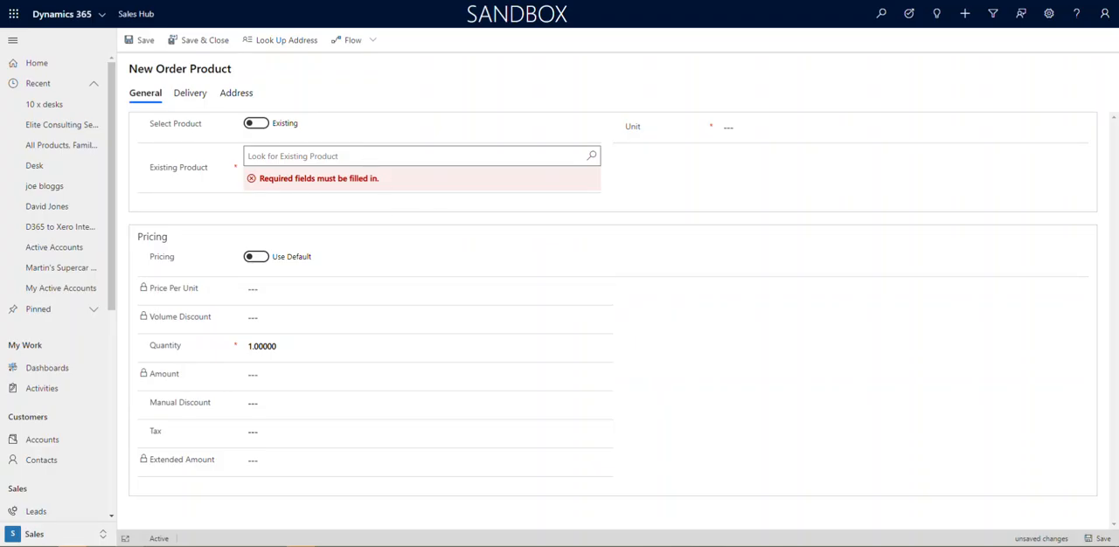
Add the existing Desk product to the order with a quantity of 10, check the order's total amount, and save
click(348, 156)
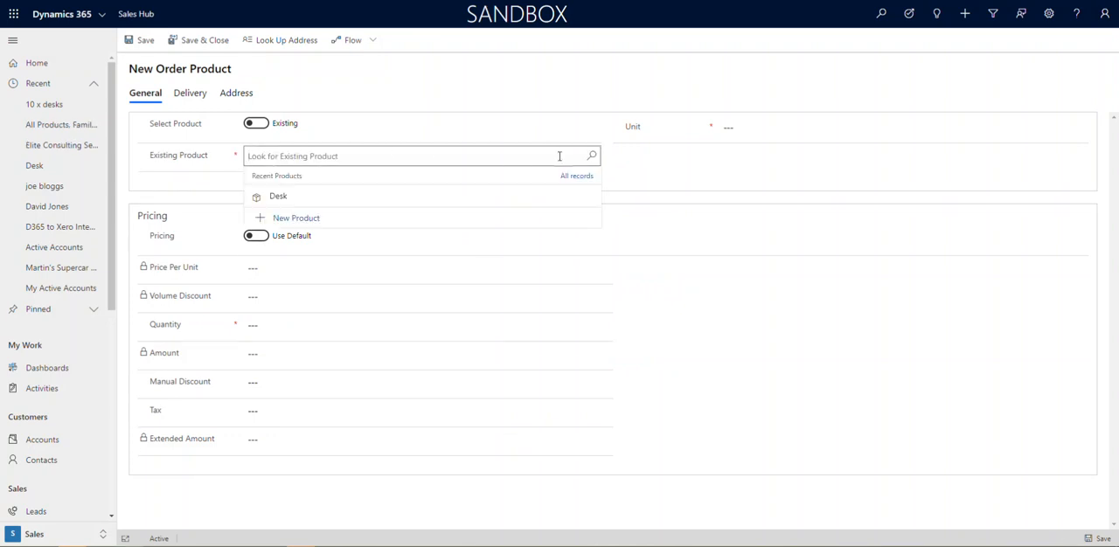
click(281, 200)
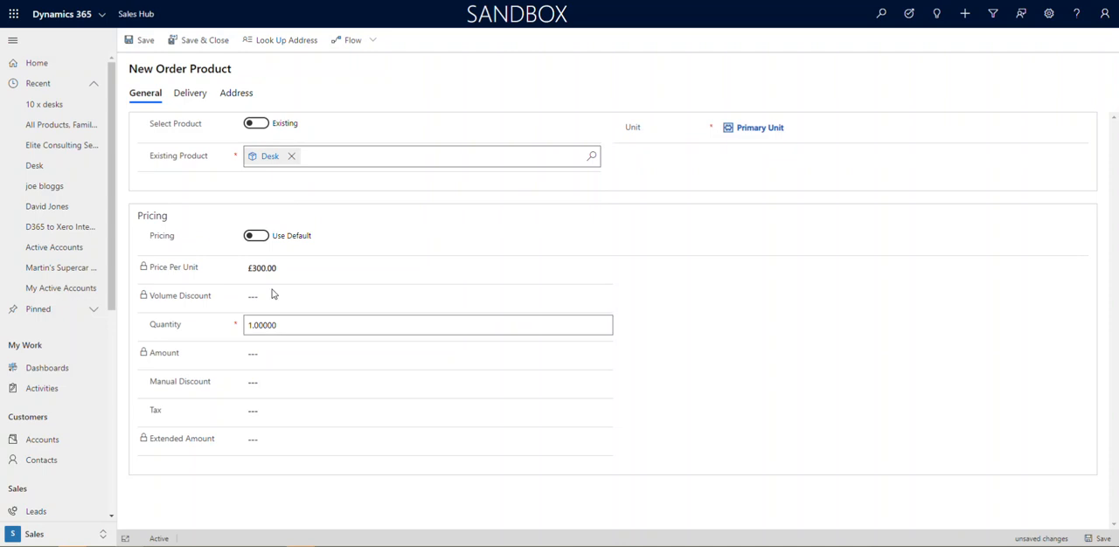
click(302, 325)
text(10)
click(720, 365)
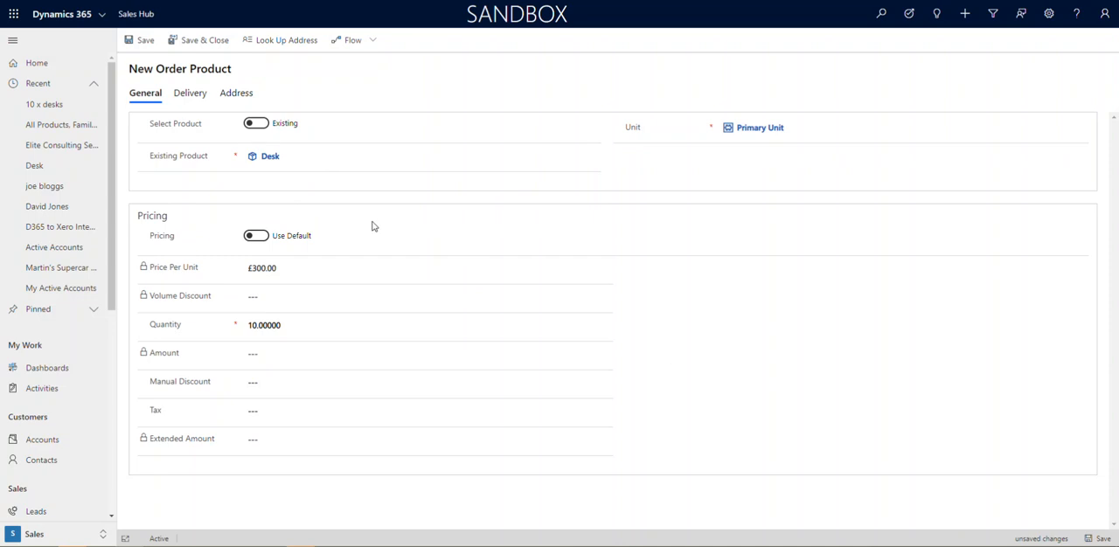
click(205, 47)
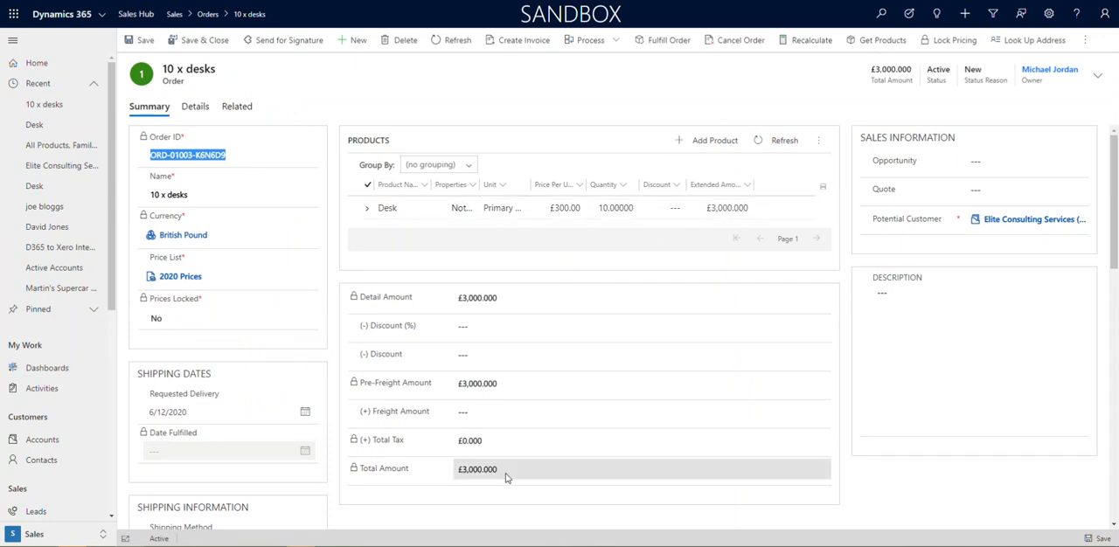
drag(499, 470, 456, 469)
click(1098, 541)
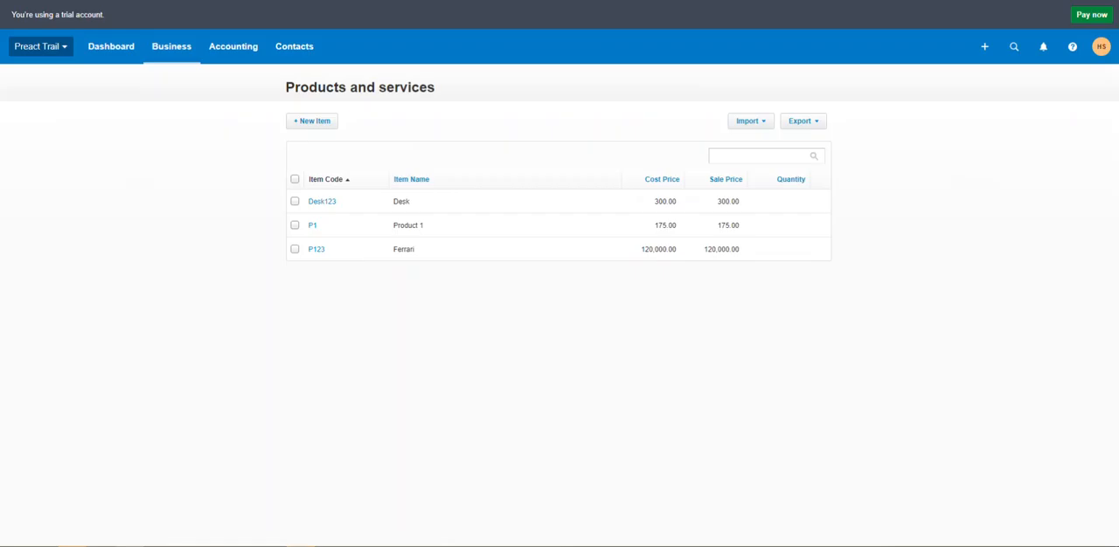
Switch to Xero's invoices list and open the draft invoice for Elite Consulting Services (updated) to examine its total
click(211, 50)
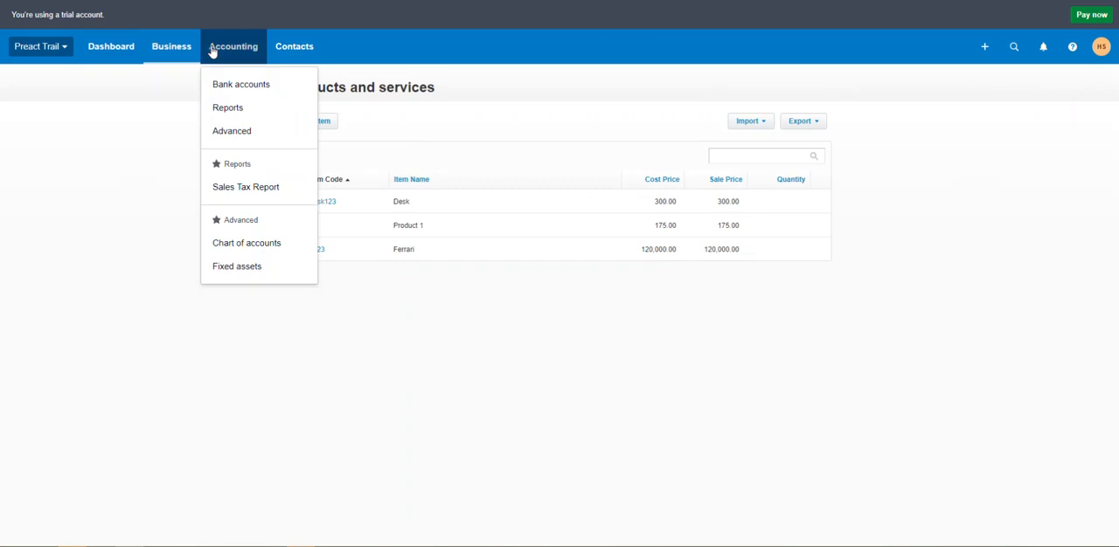
click(187, 50)
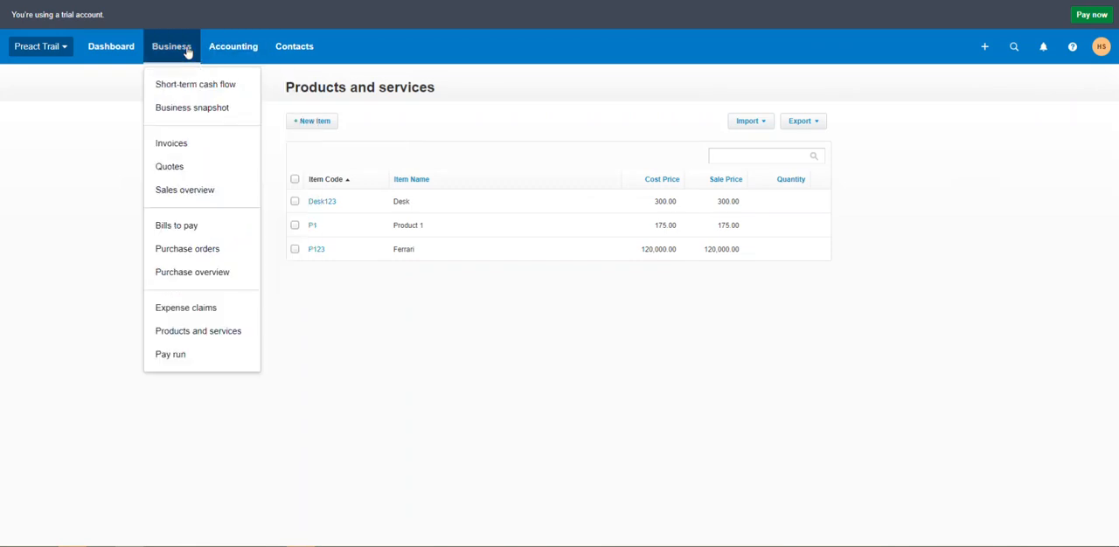
click(181, 144)
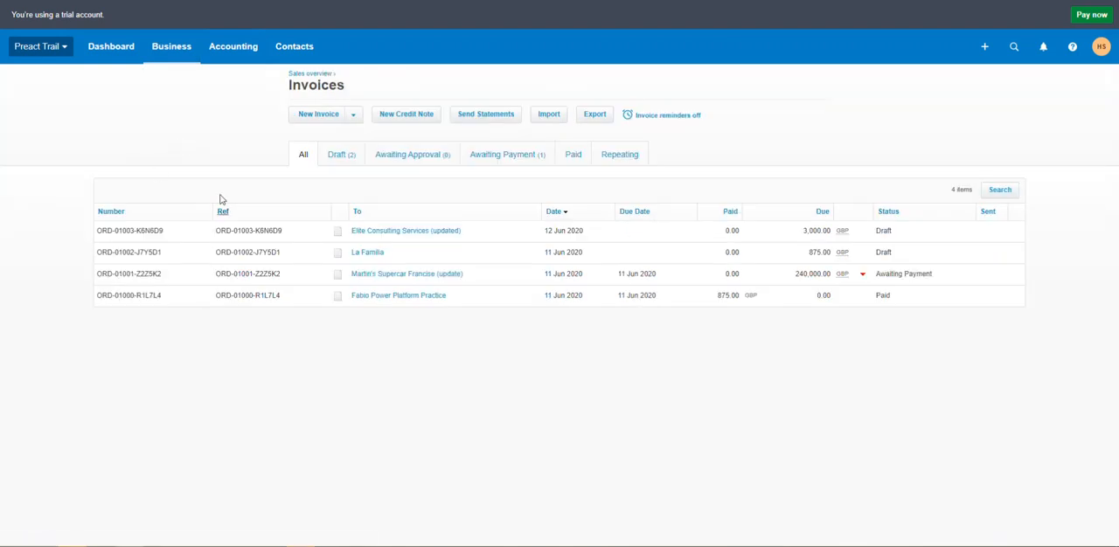
click(178, 51)
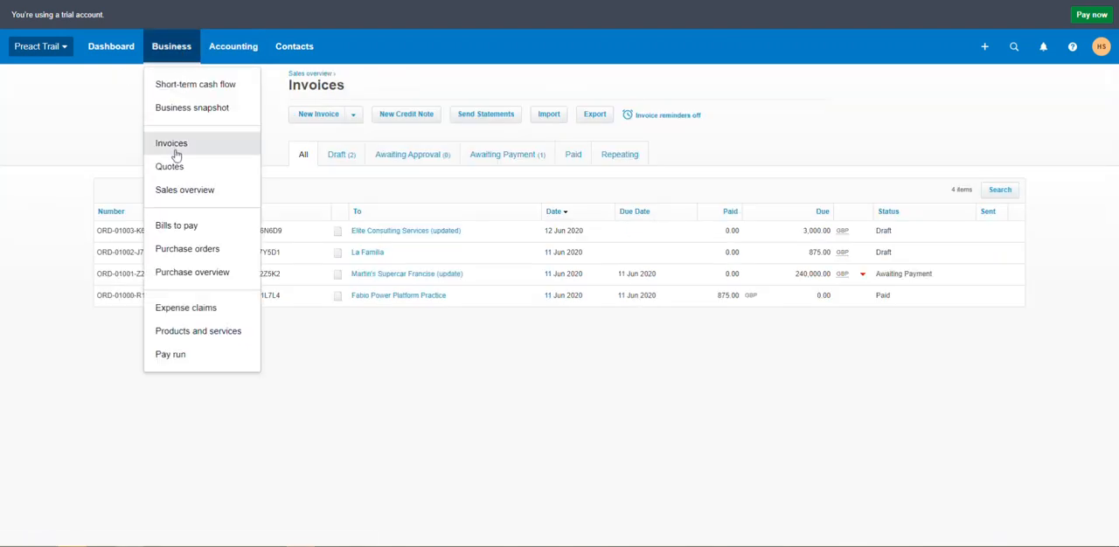
click(129, 120)
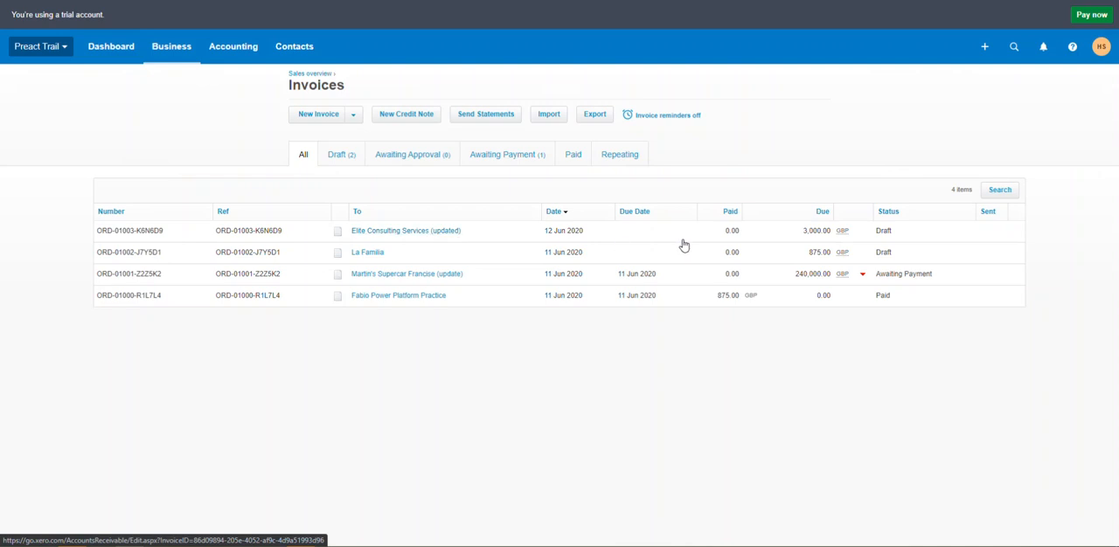
click(400, 237)
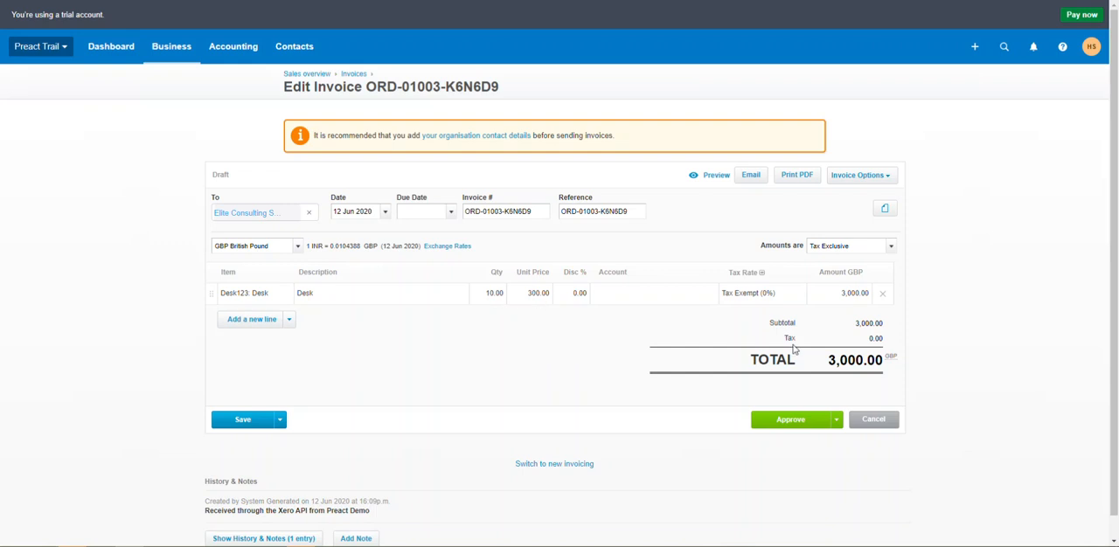
drag(884, 358, 816, 359)
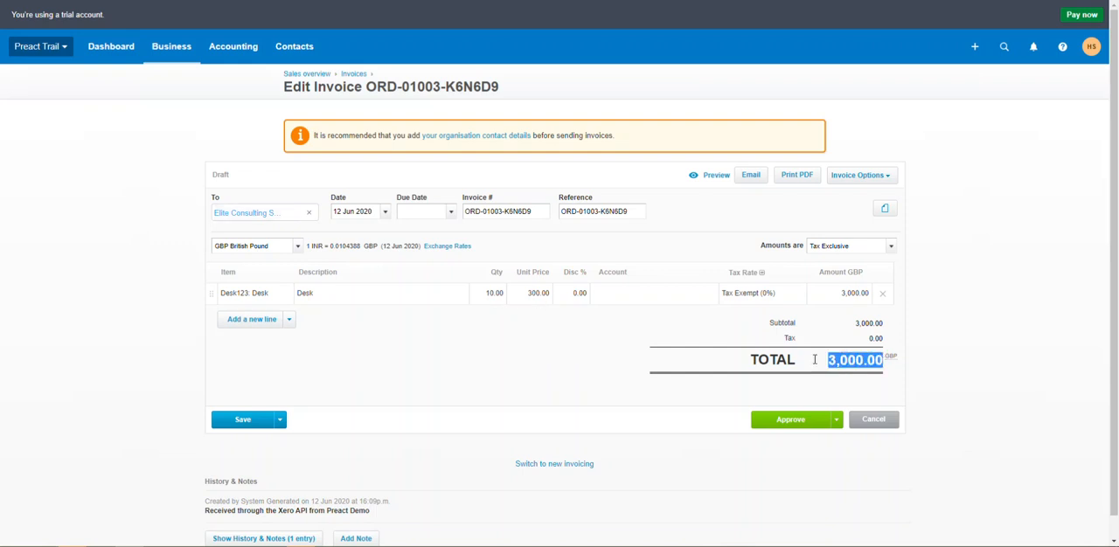